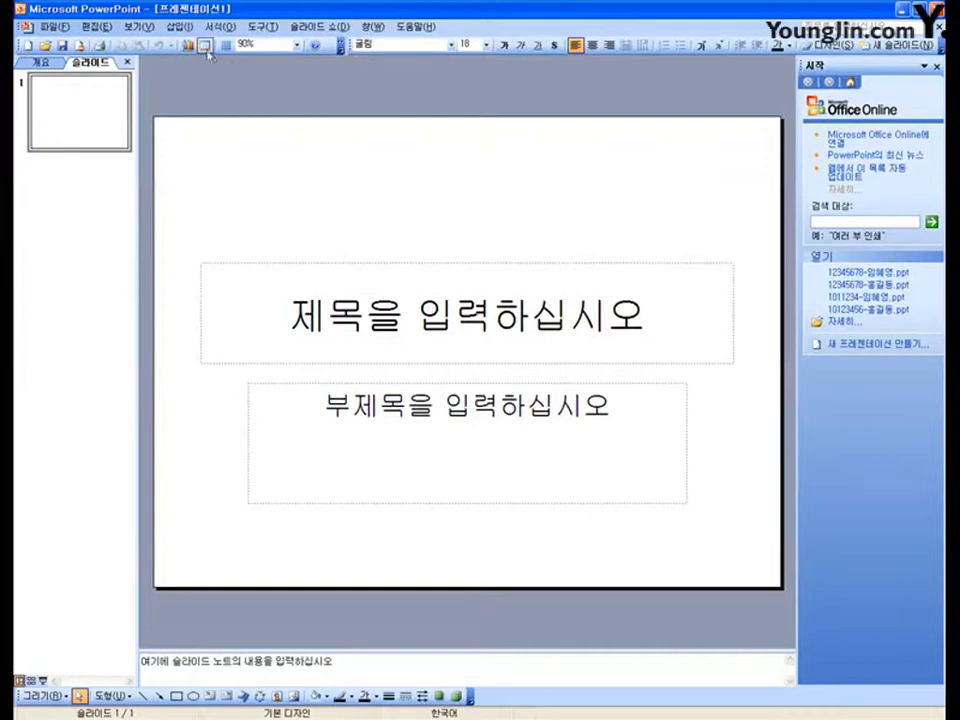
Display the Standard and Formatting toolbars on two separate rows.
click(341, 50)
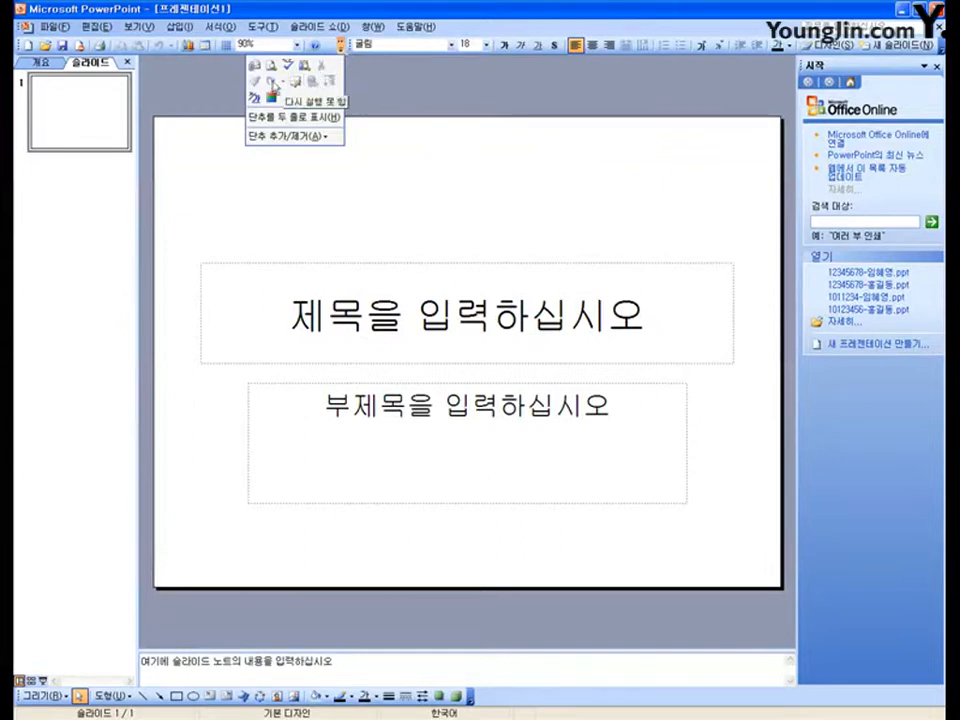
click(340, 47)
click(340, 47)
click(304, 118)
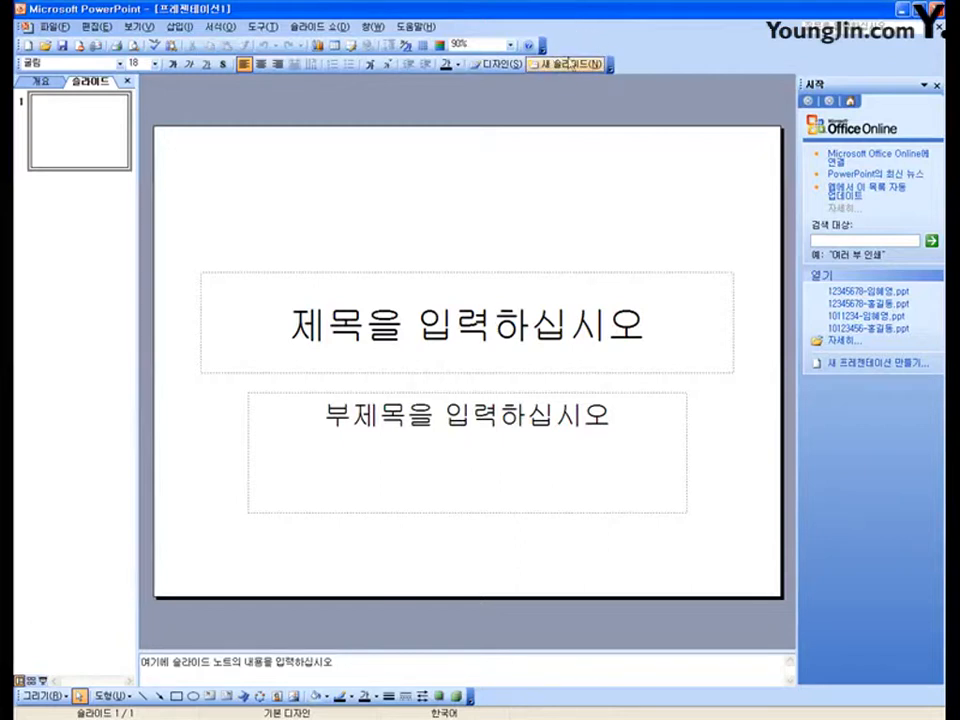
Show the Tables and Borders toolbar, move it slightly lower over the slide, and hide it again.
right_click(566, 53)
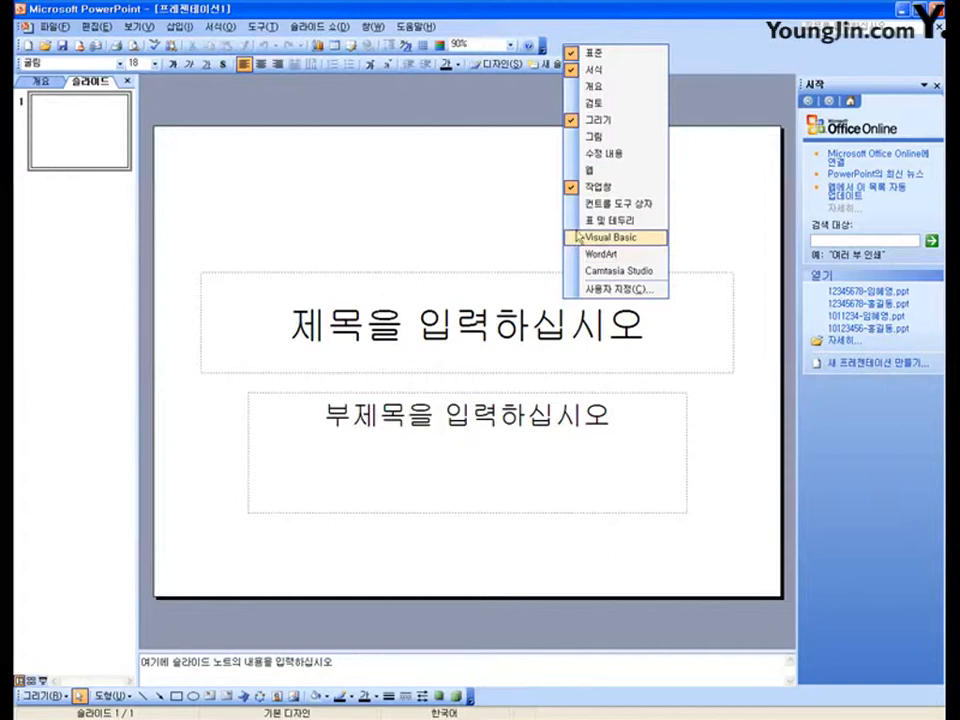
click(579, 224)
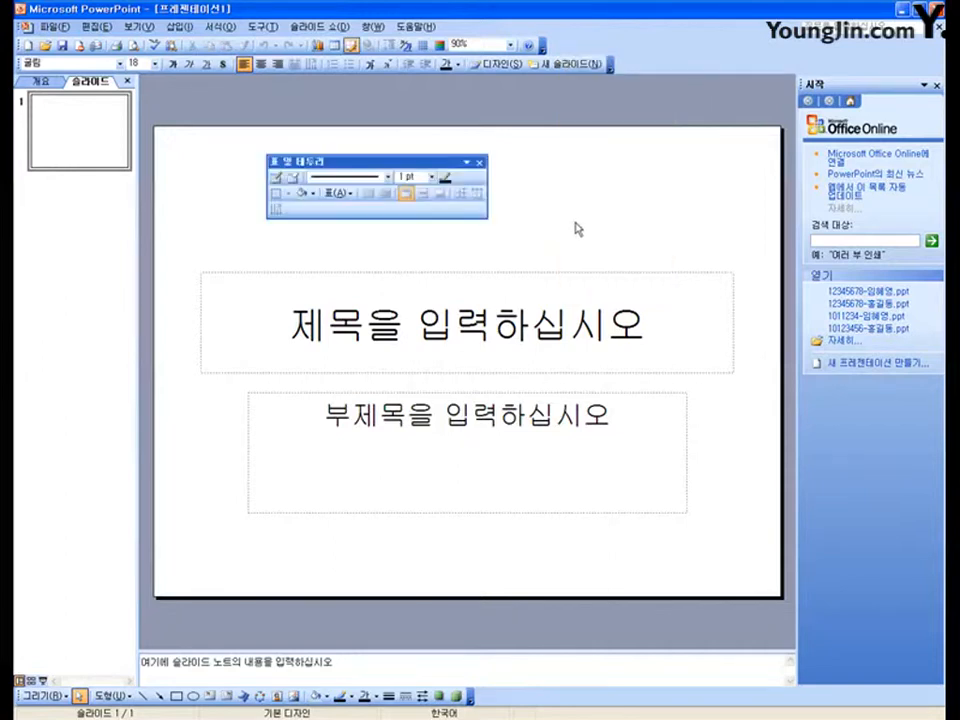
drag(416, 166, 419, 186)
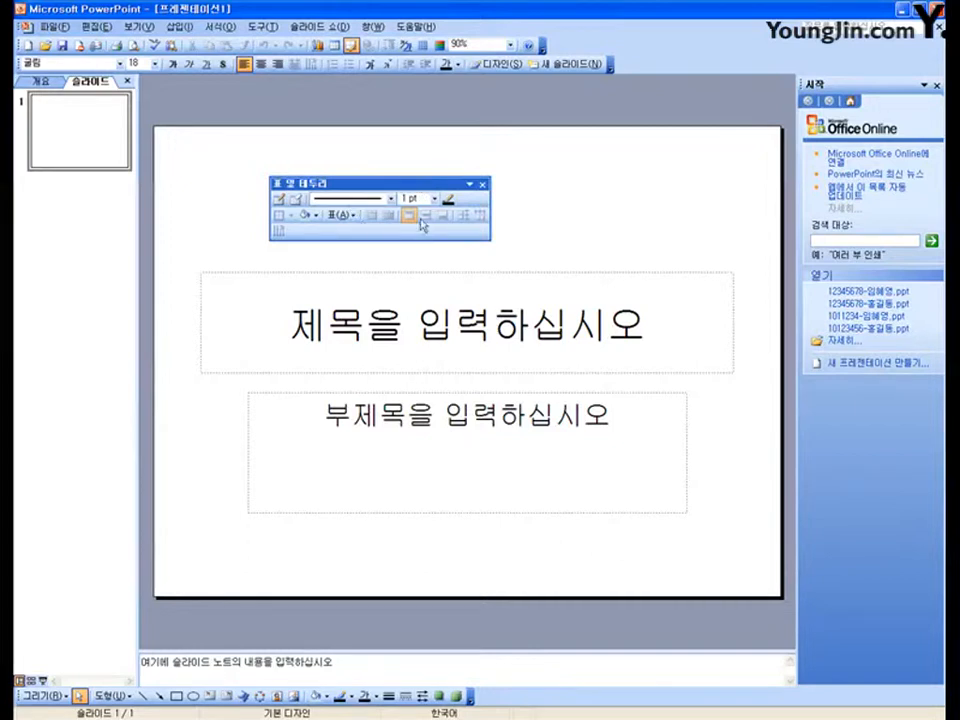
click(482, 185)
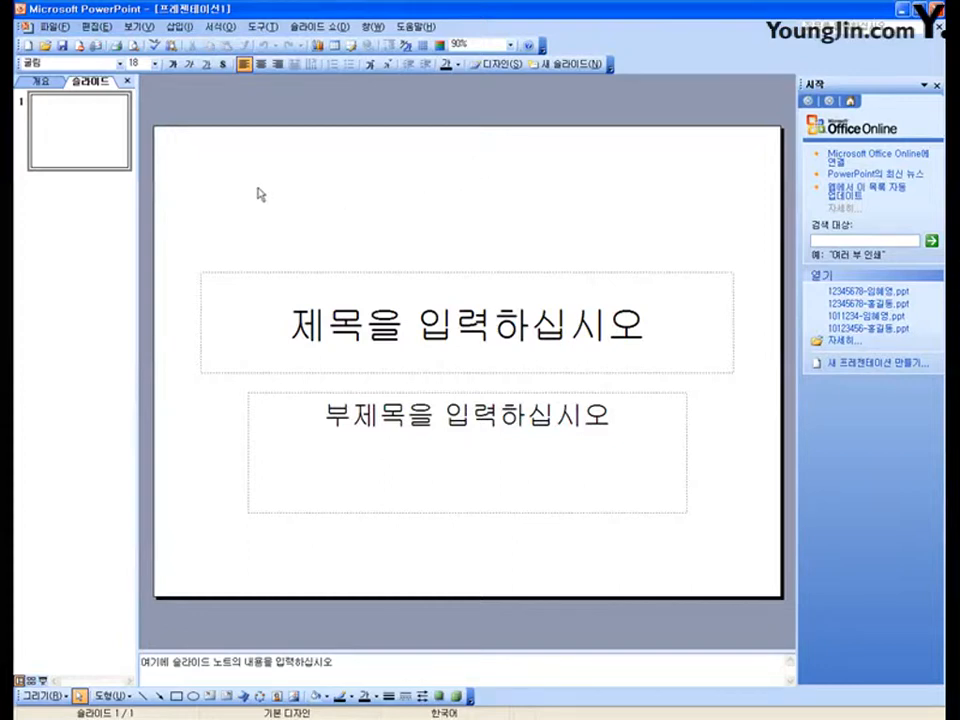
Set the presentation's slide size to A4 paper (210x297 mm) in the page setup.
click(53, 27)
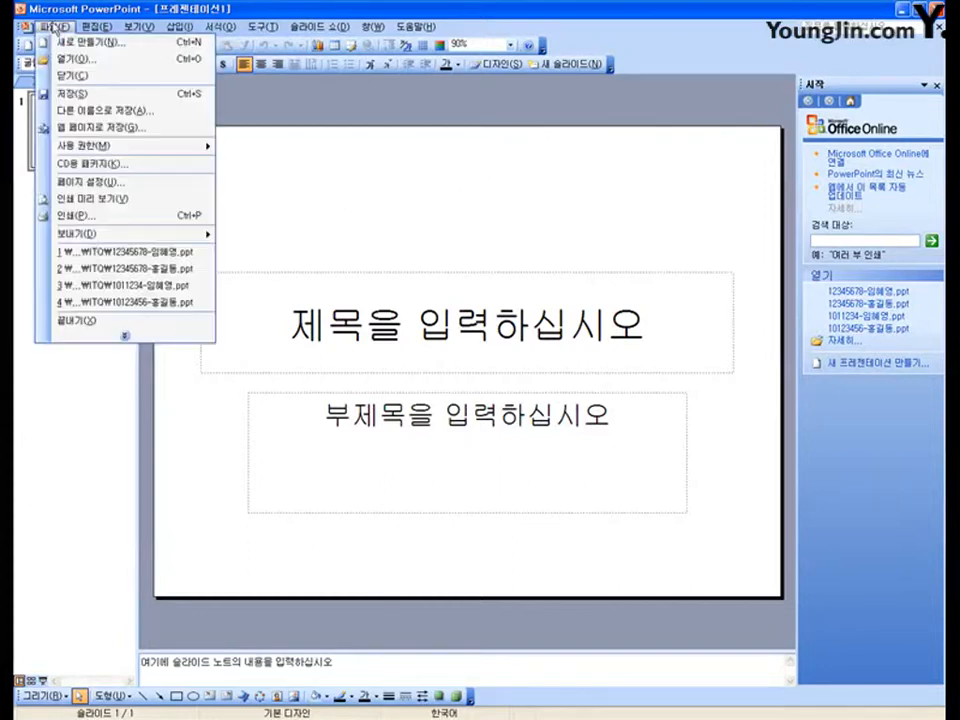
click(80, 186)
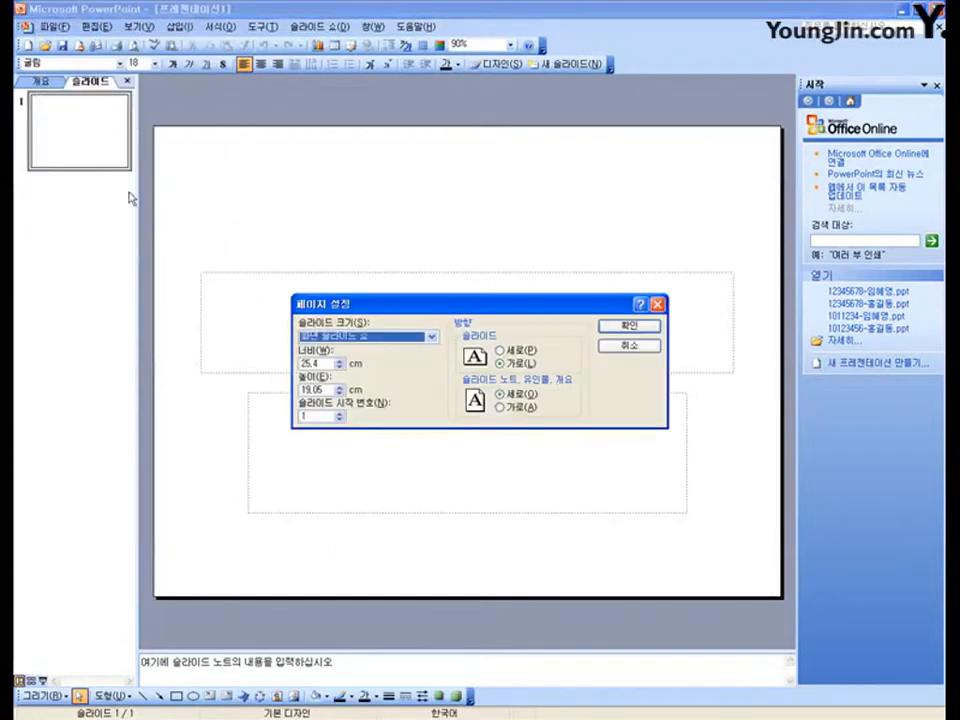
click(405, 338)
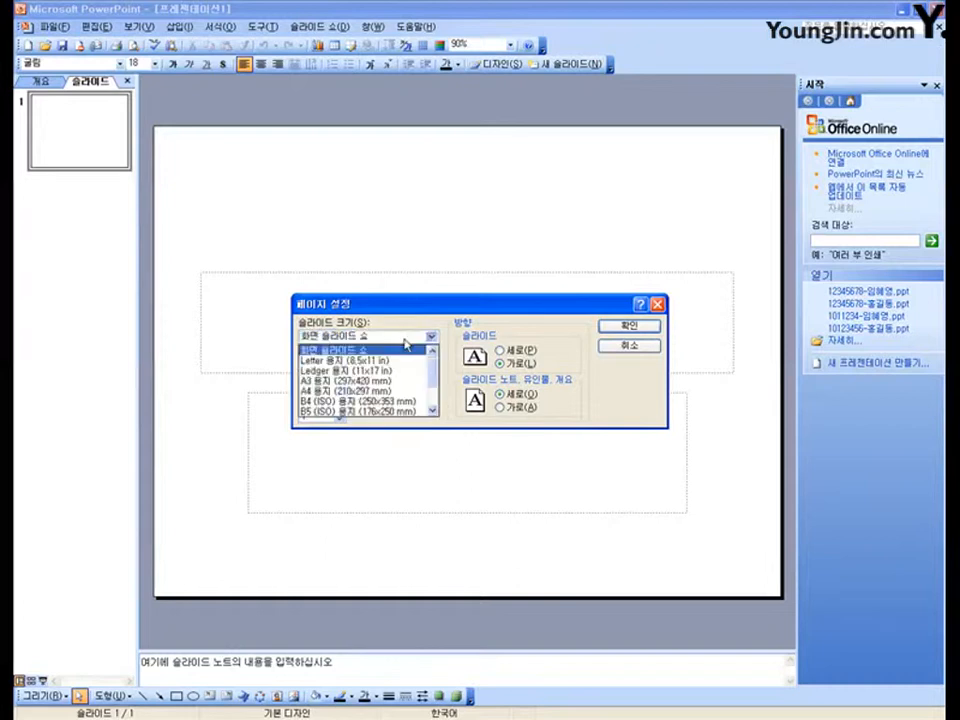
click(405, 391)
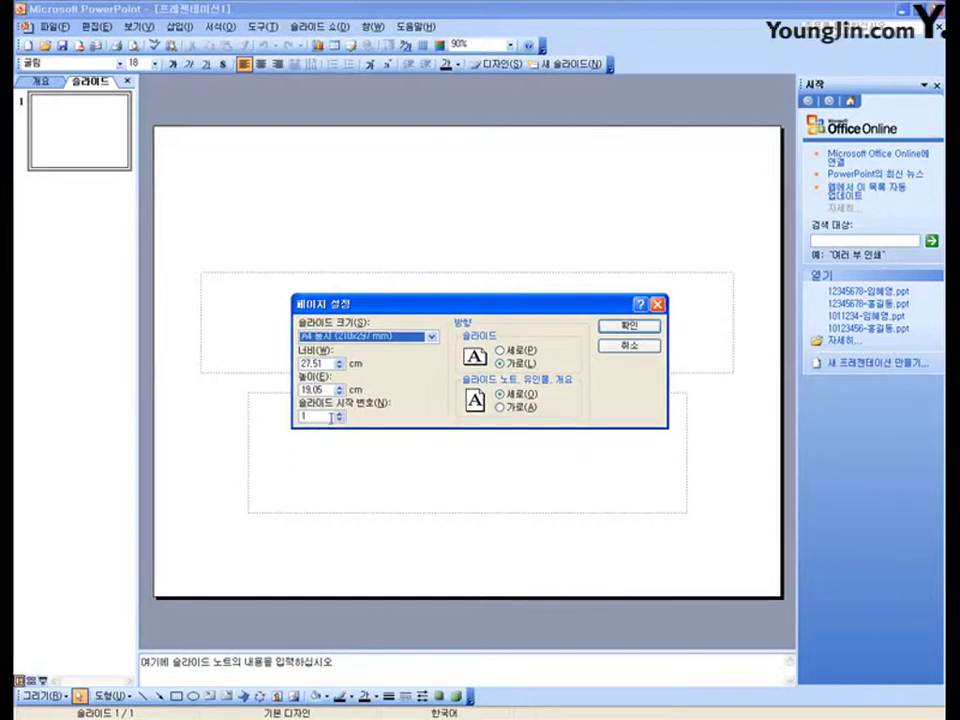
click(628, 326)
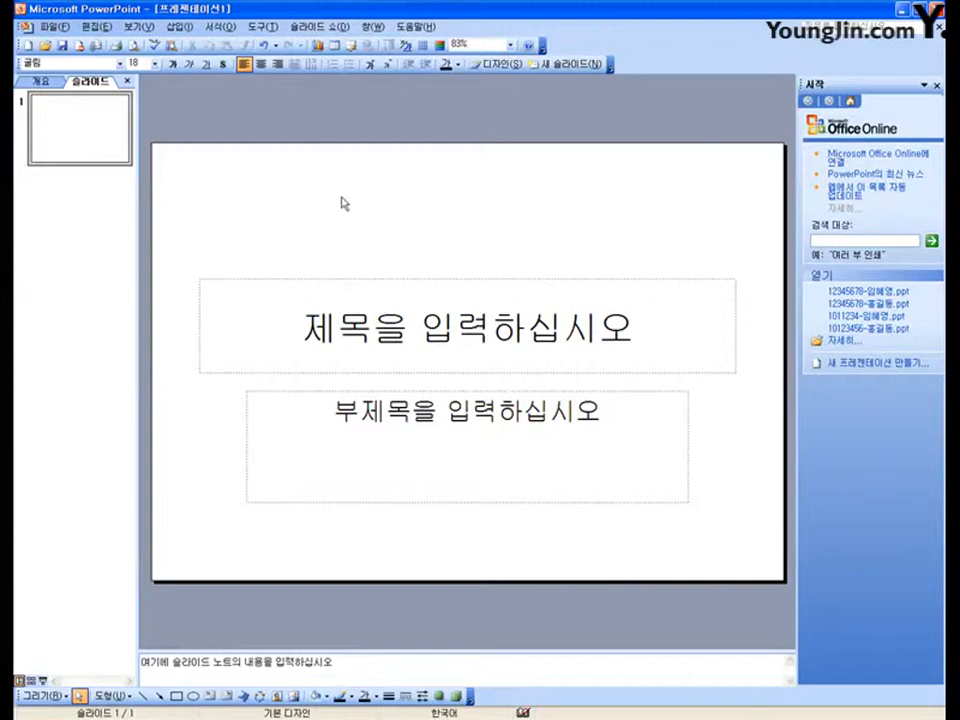
Insert a title-only slide as slide 2 and a title-and-text slide as slide 3 from the slide layouts.
right_click(310, 201)
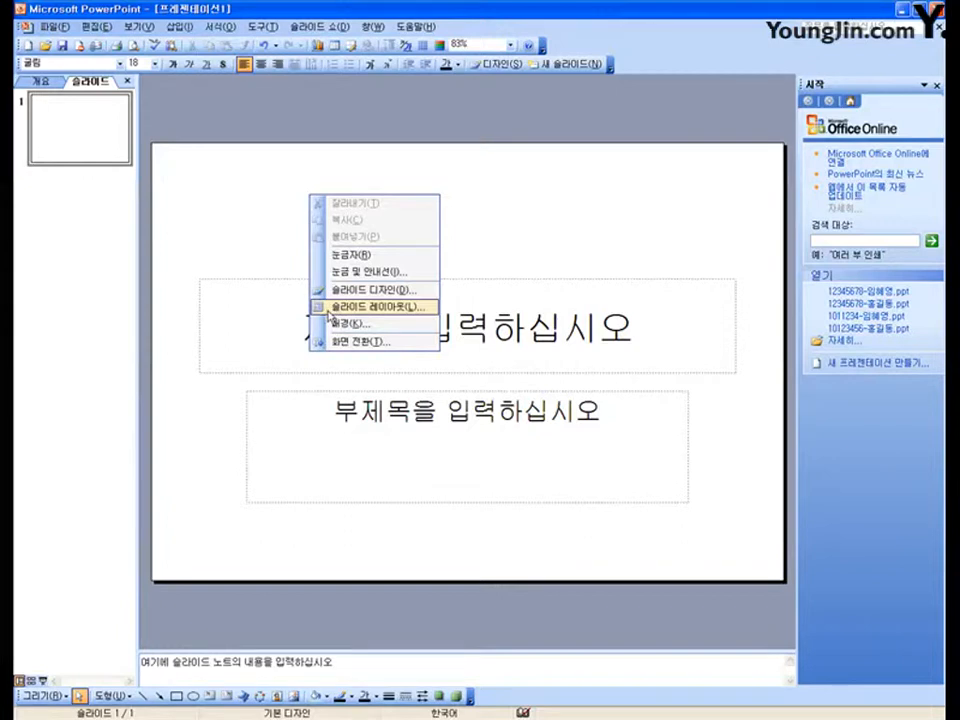
click(370, 307)
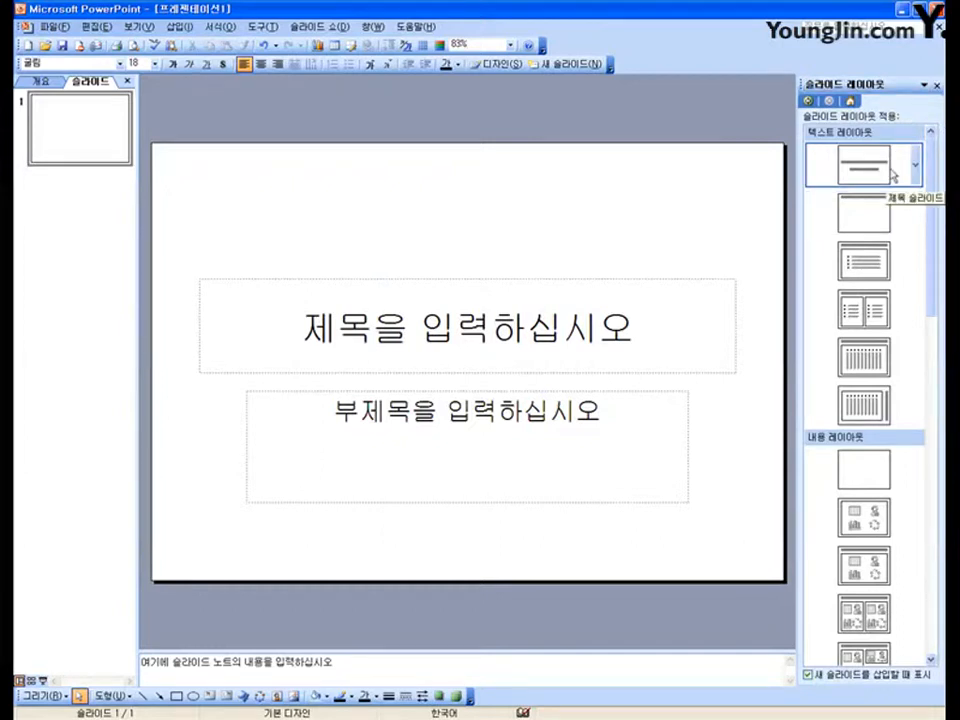
click(916, 212)
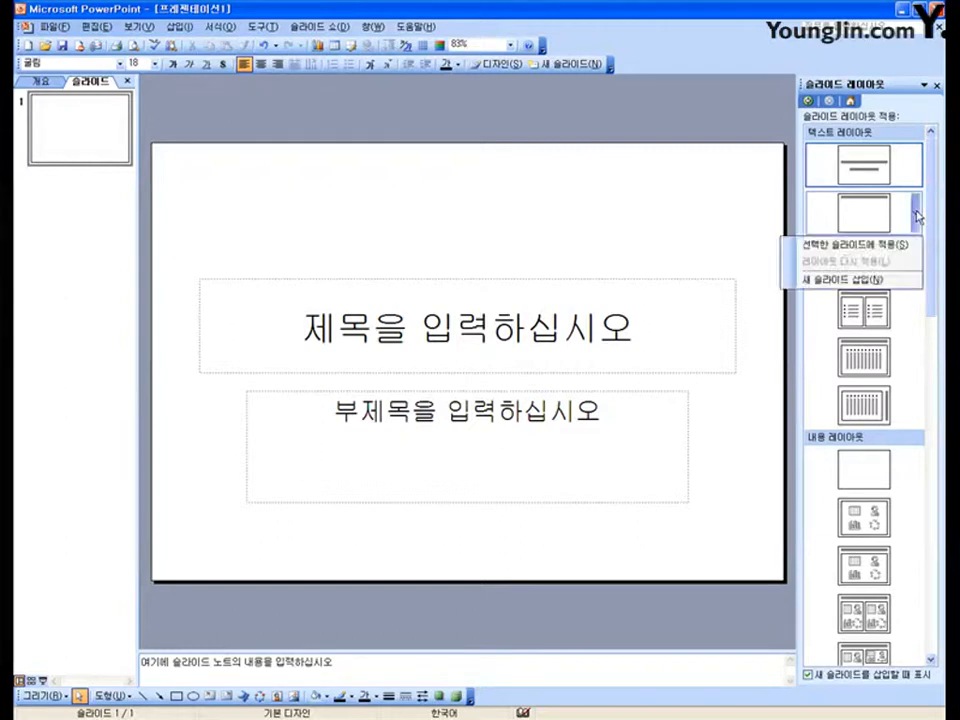
click(896, 278)
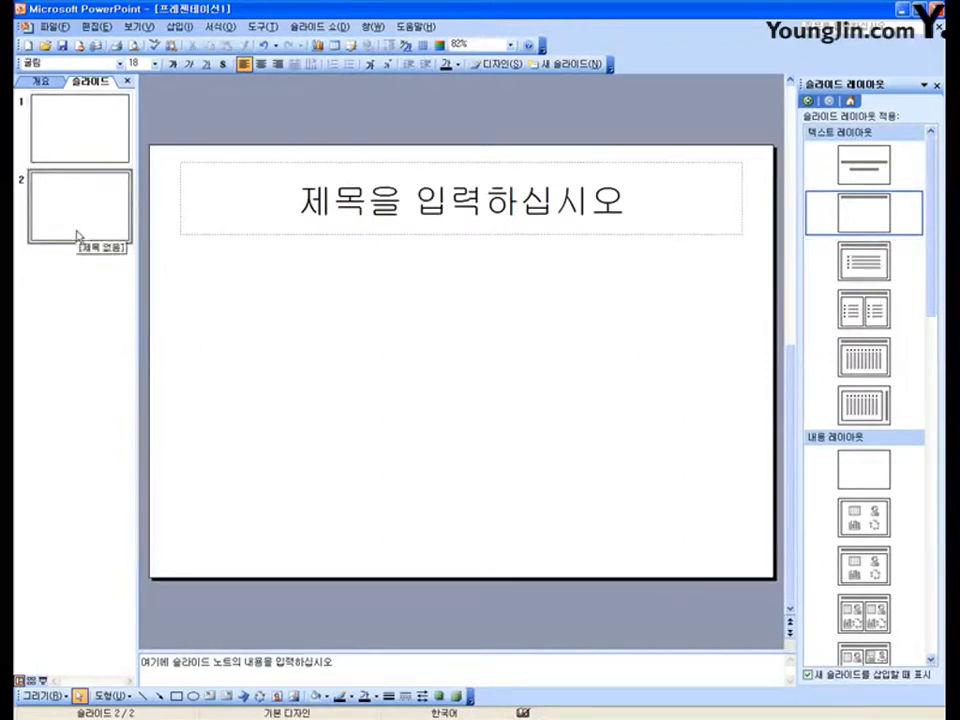
click(915, 264)
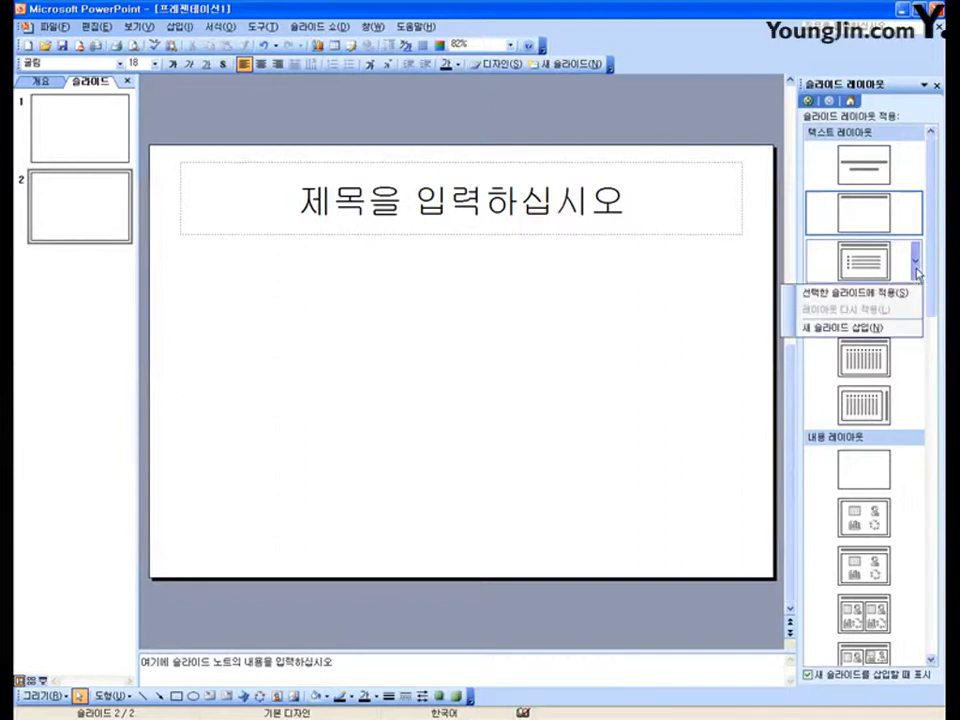
click(889, 329)
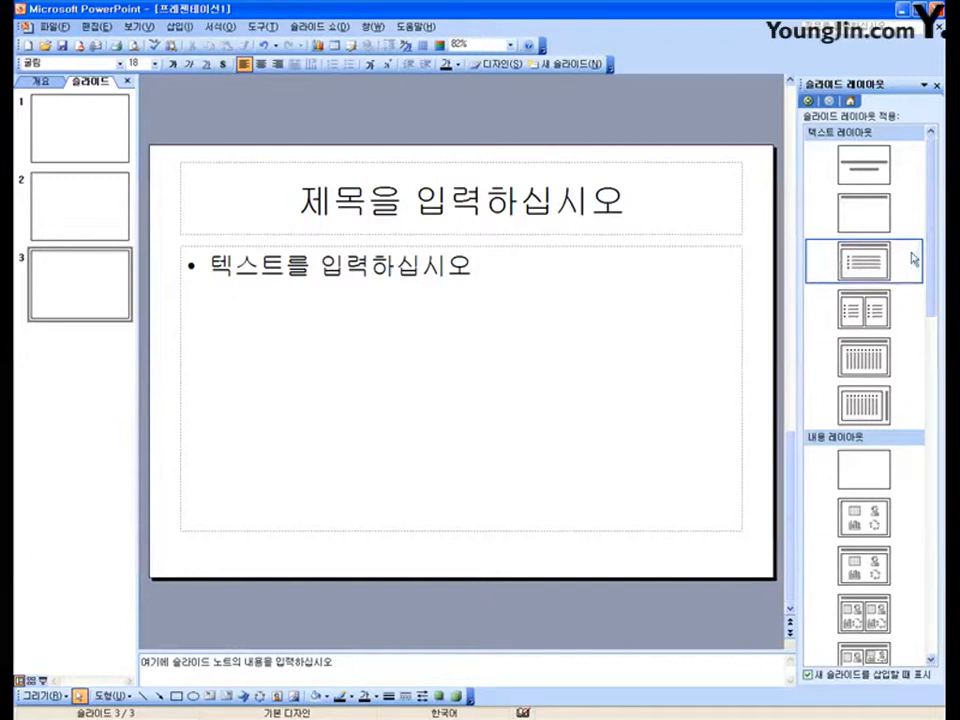
Insert a title-and-table slide as slide 4 and a title-and-chart slide as slide 5.
drag(933, 230, 945, 565)
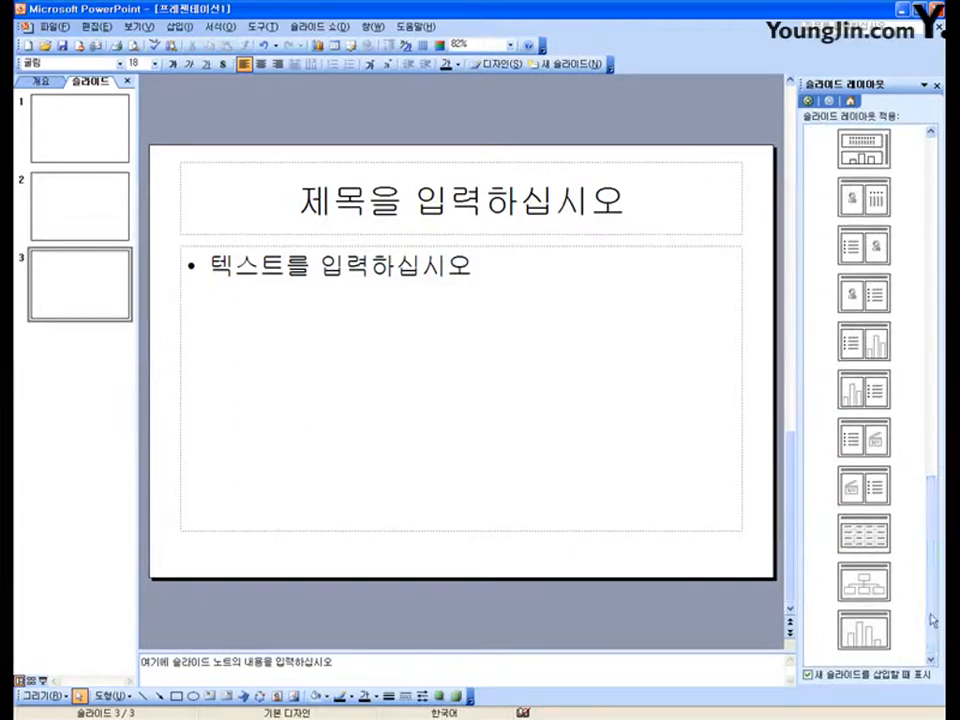
click(916, 540)
click(902, 602)
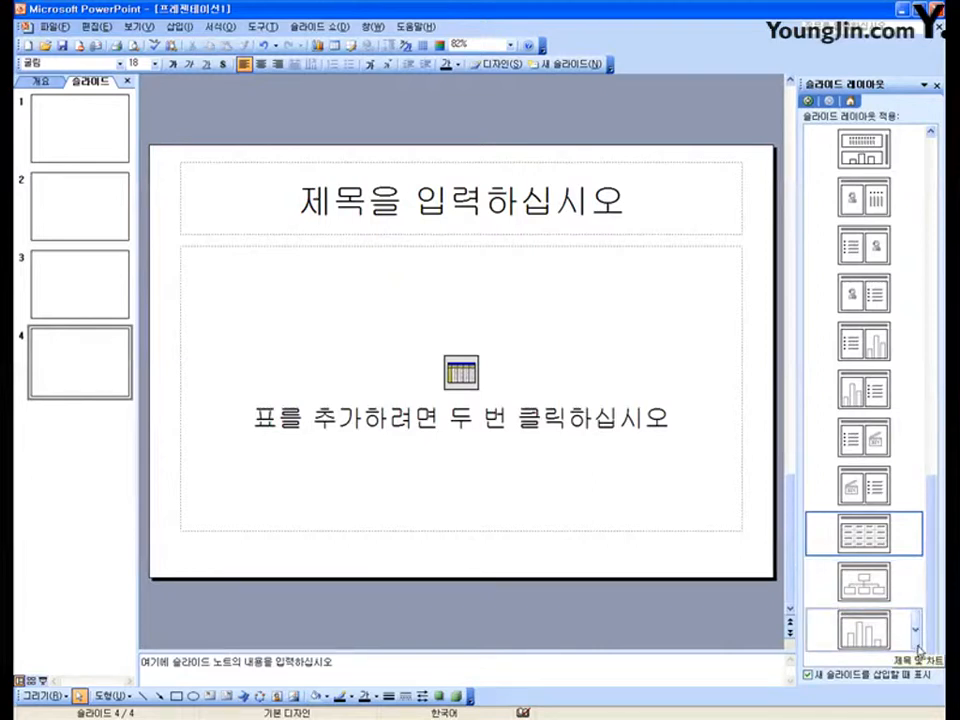
click(916, 640)
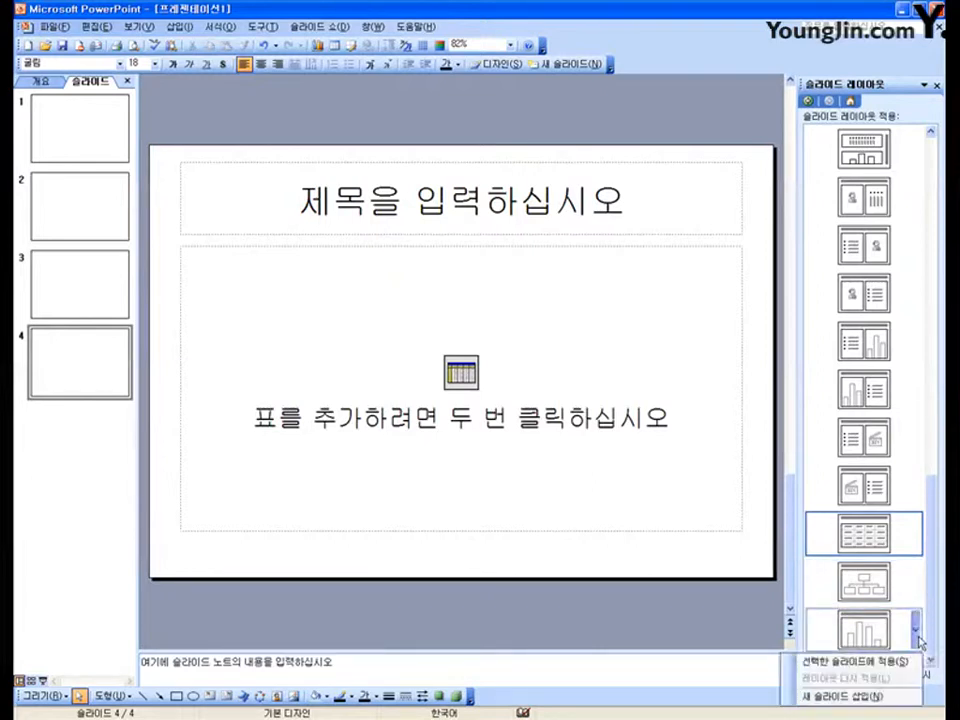
click(899, 695)
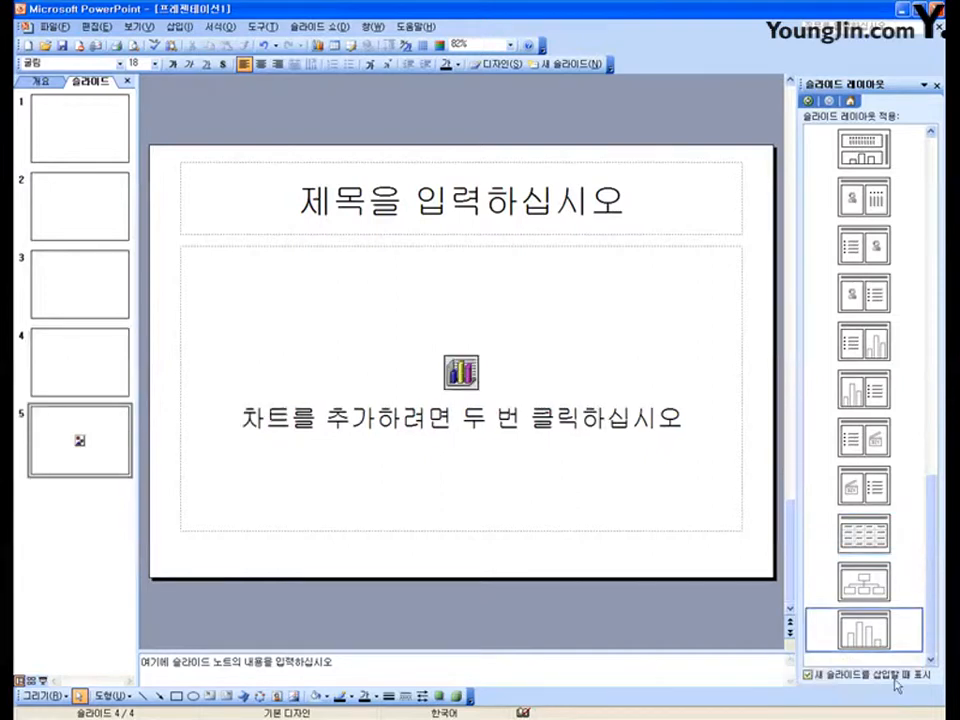
Insert another title-only slide as slide 6 at the end of the presentation.
drag(932, 610, 888, 235)
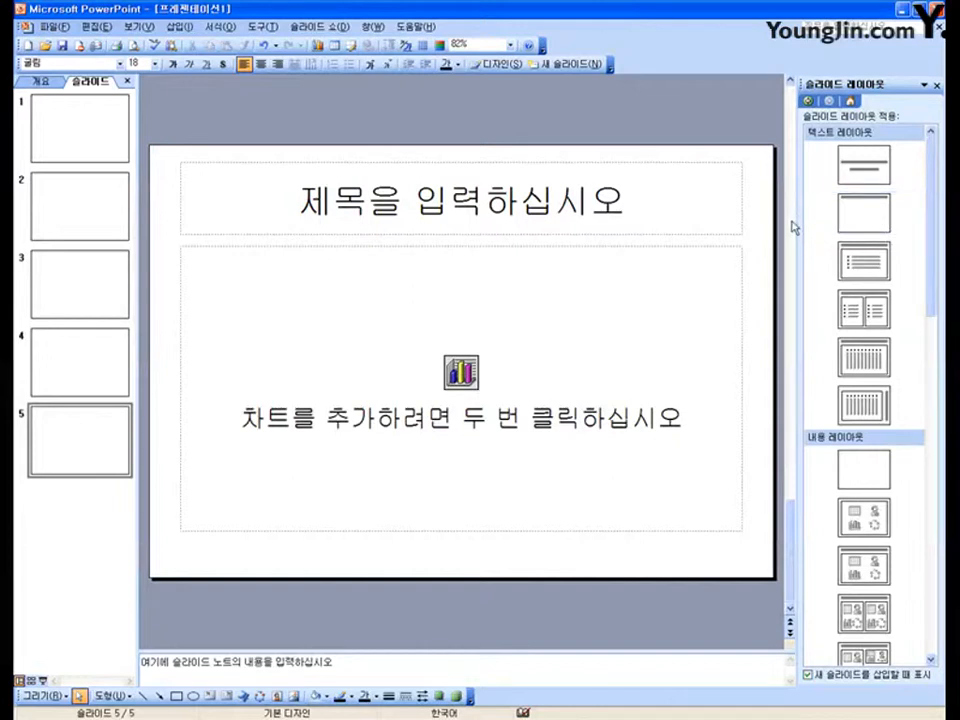
click(920, 218)
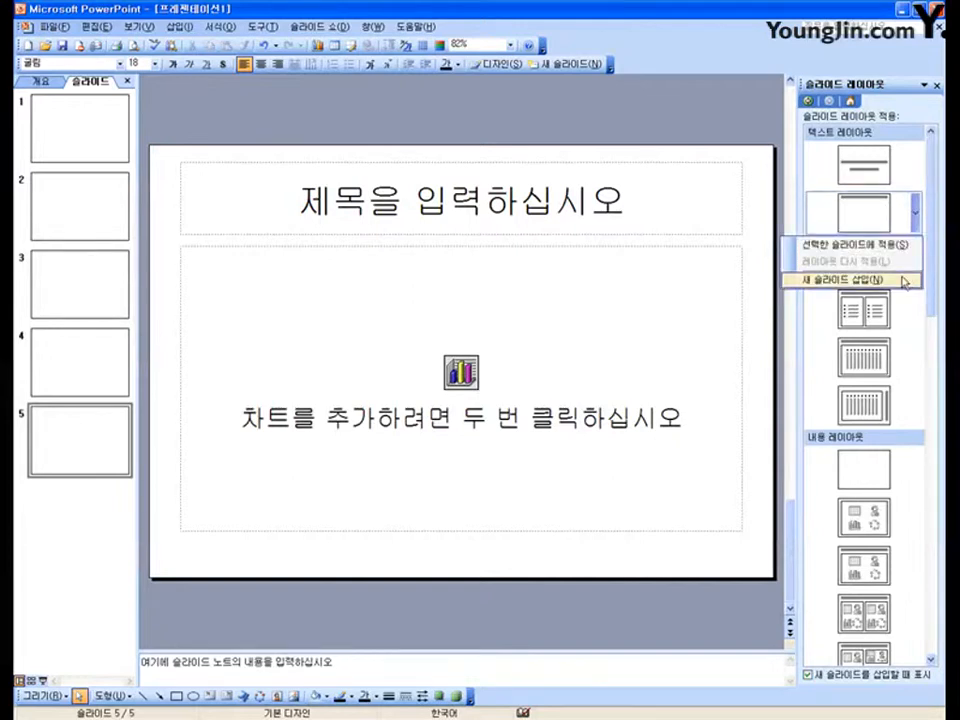
click(906, 279)
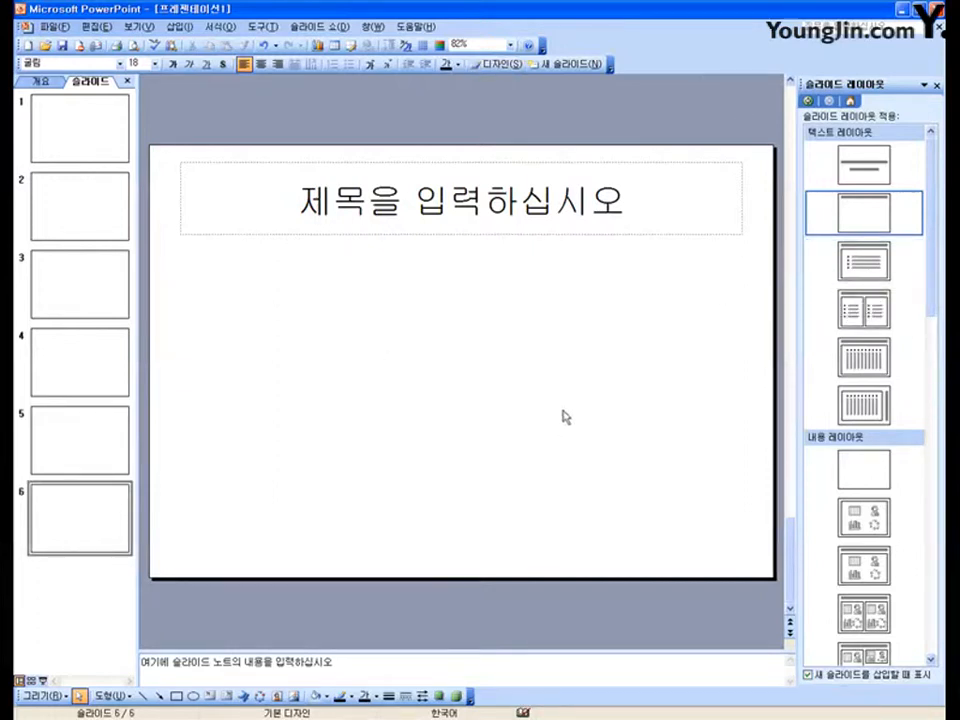
Close the slide layout pane and narrow the slide thumbnail area to enlarge the slide view.
click(936, 87)
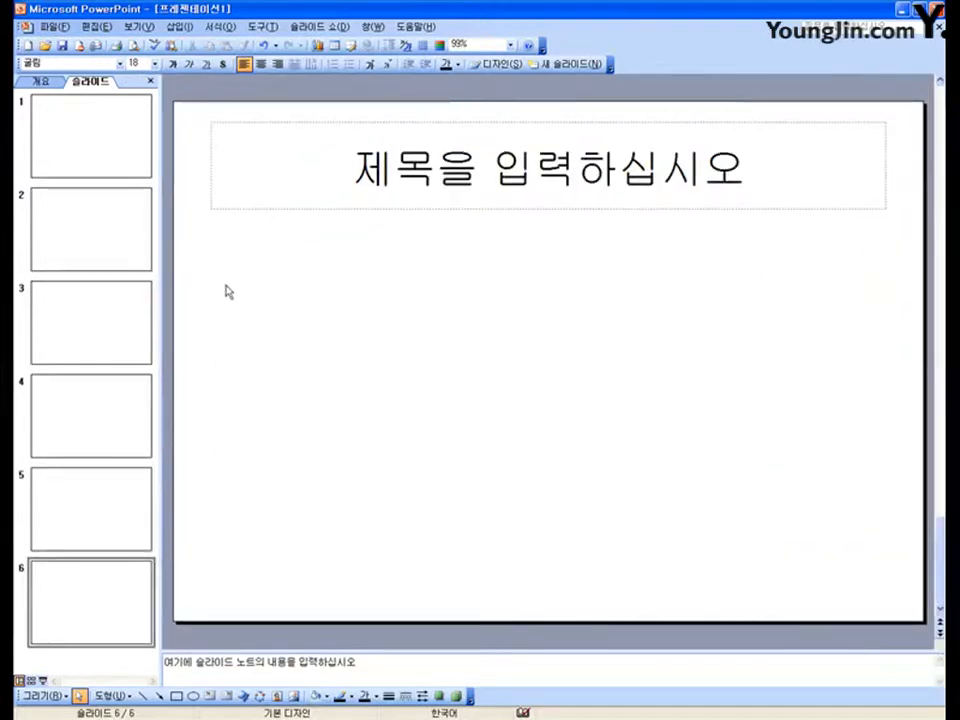
drag(159, 245, 112, 246)
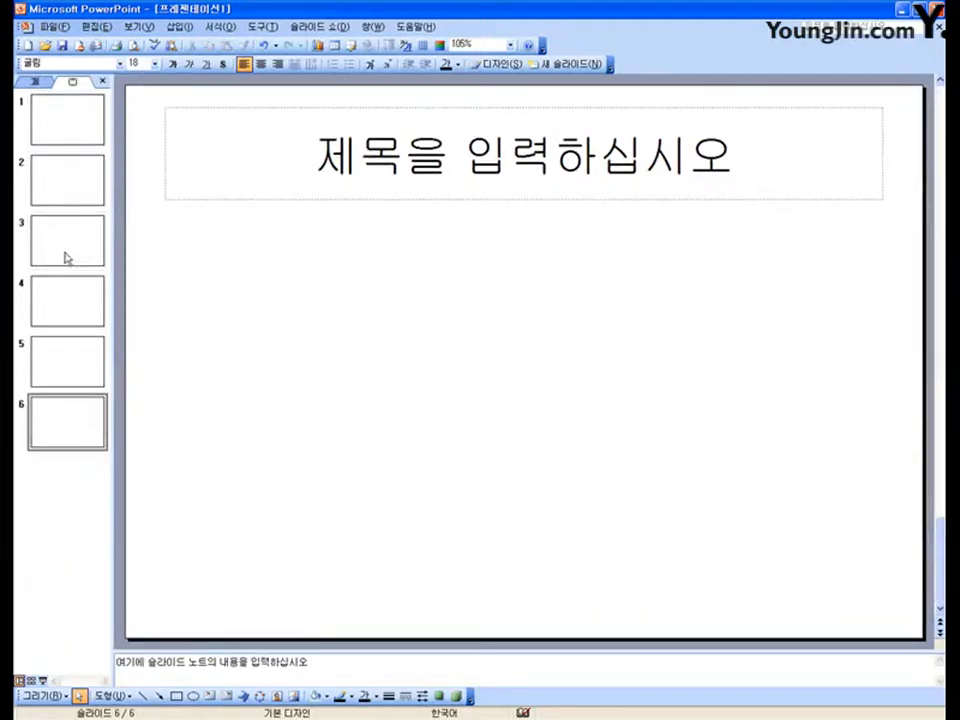
Review the placeholder layouts of slides 2 to 6 one after another.
click(80, 305)
click(73, 249)
click(77, 196)
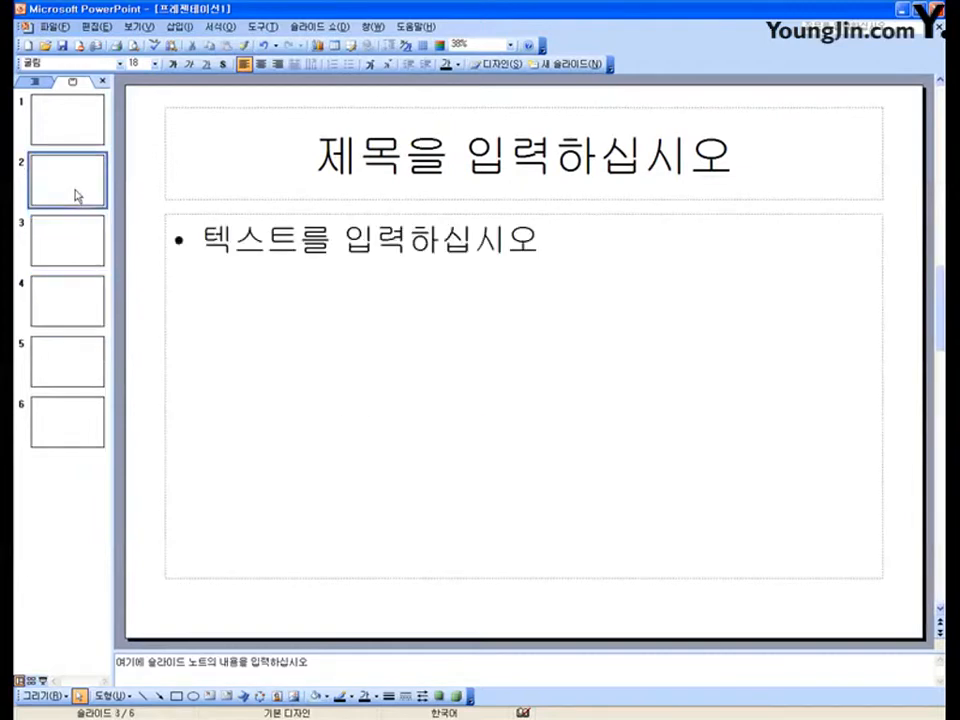
click(72, 321)
click(69, 359)
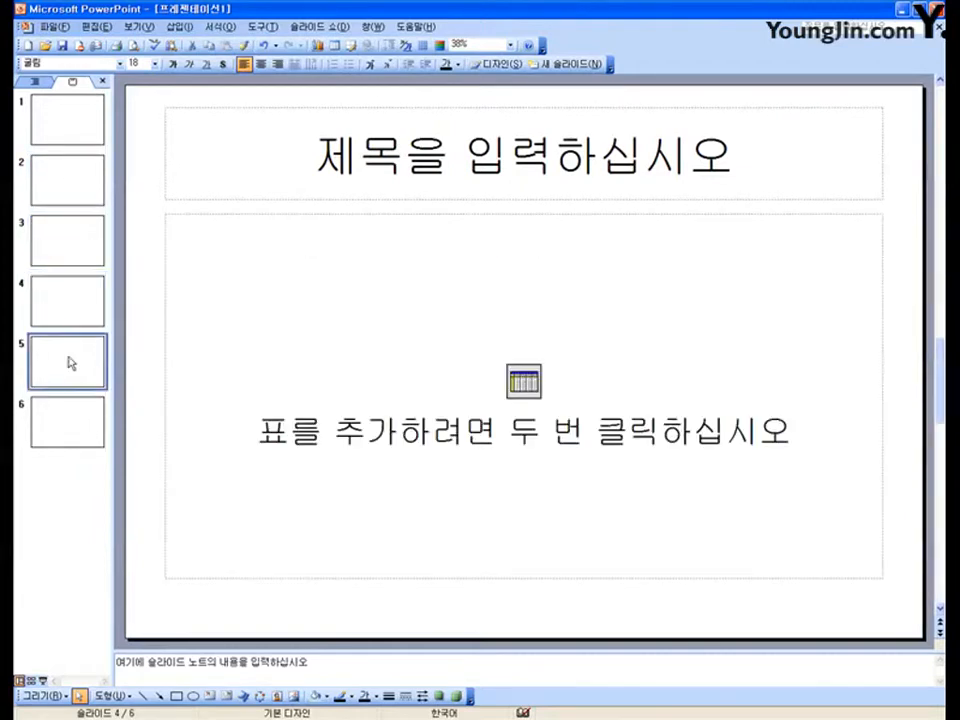
click(77, 405)
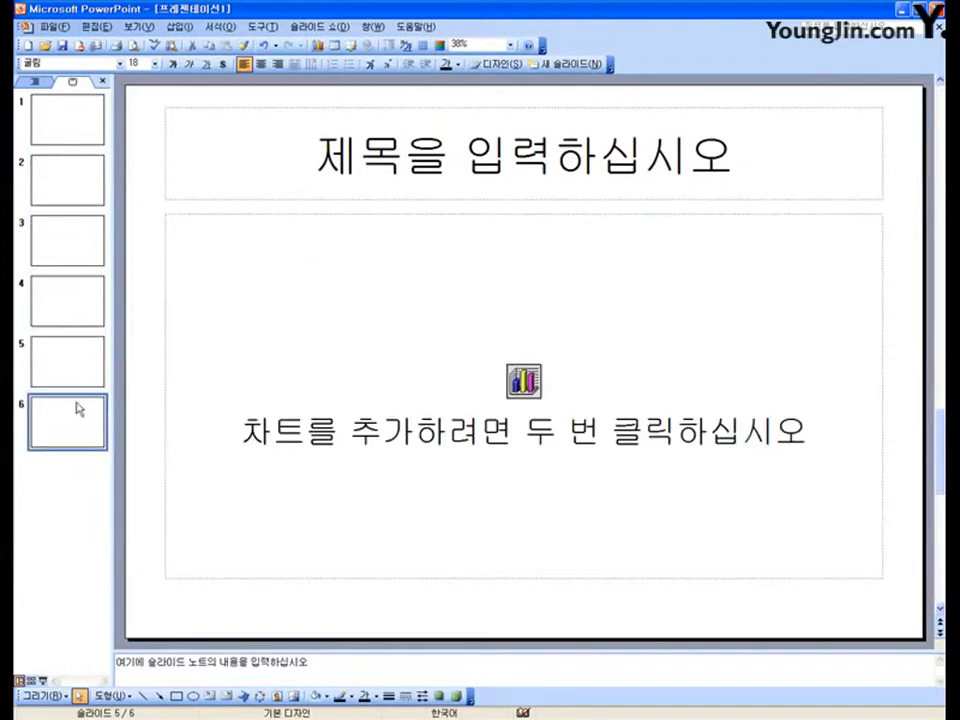
Delete both the title and subtitle placeholders from slide 1.
click(93, 132)
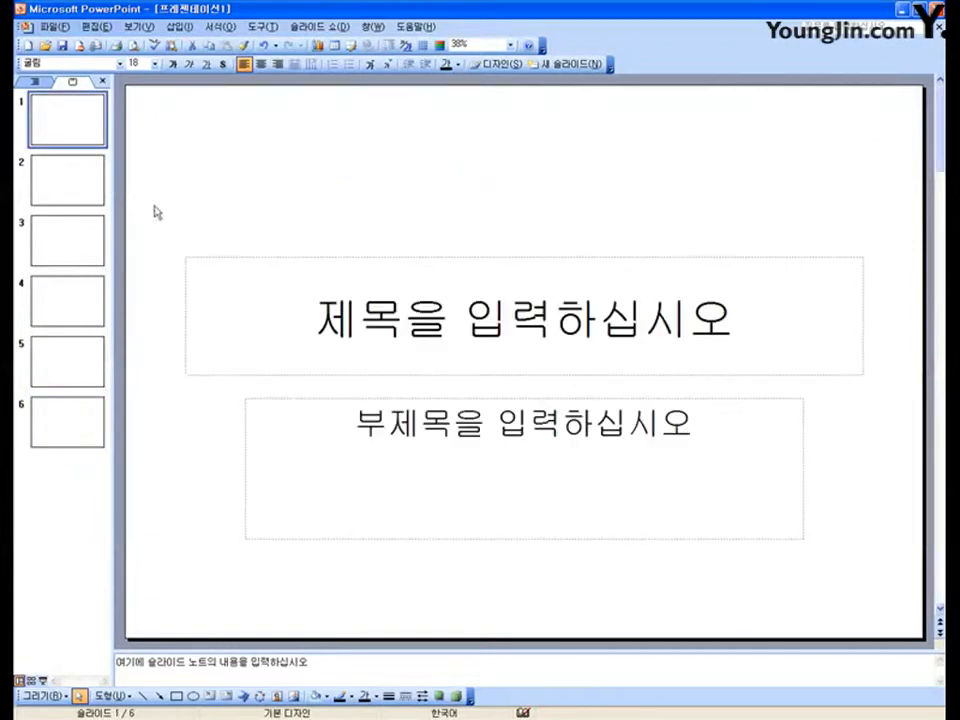
click(249, 259)
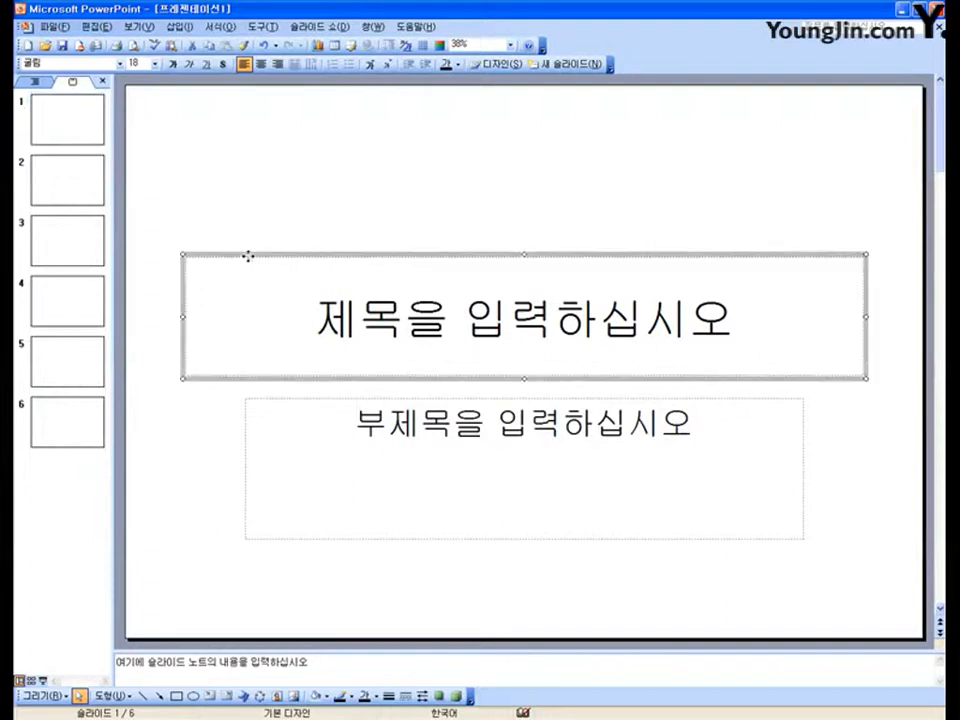
click(343, 401)
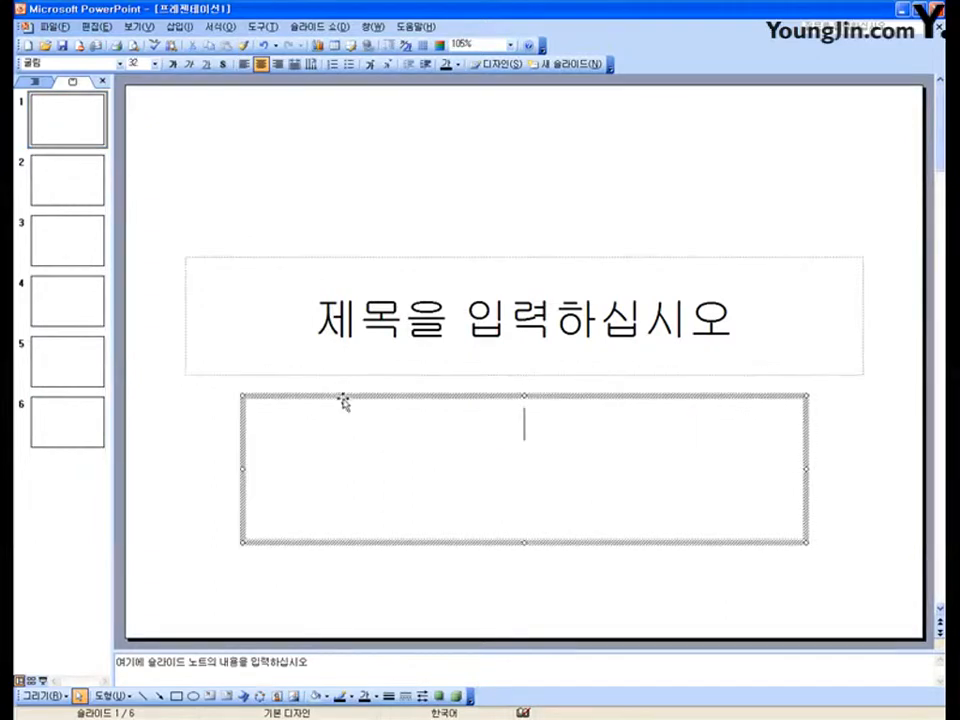
click(252, 234)
mouse_move(149, 216)
mouse_down()
mouse_move(589, 461)
mouse_move(909, 568)
mouse_move(880, 550)
mouse_up()
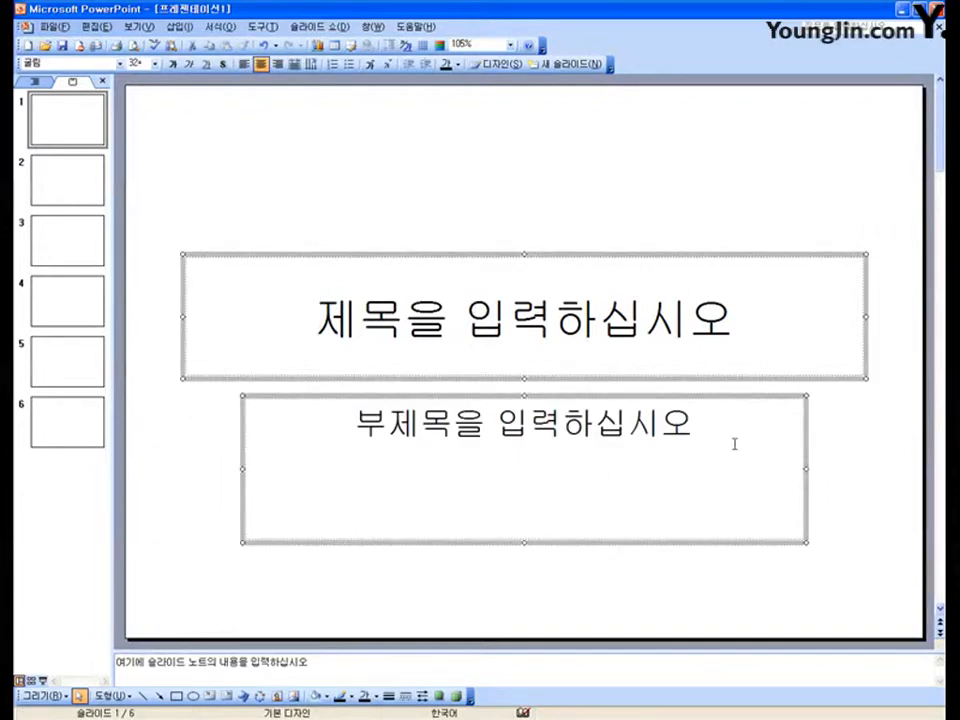
key(Delete)
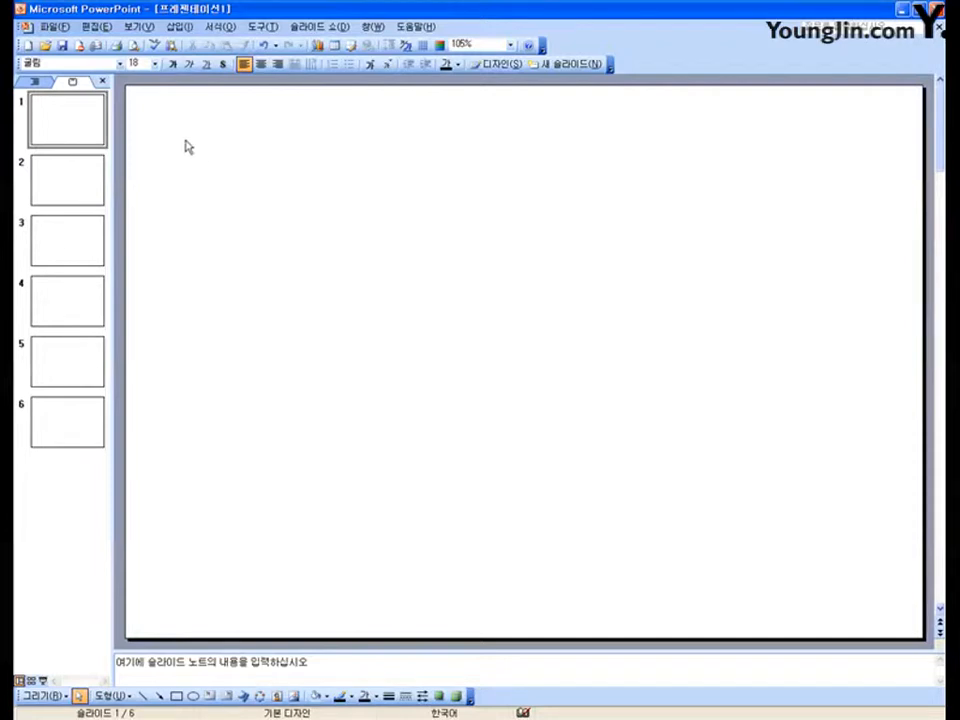
Save the presentation in the ITQ folder under My Documents, naming the file with the examinee number, a hyphen and the examinee's name.
click(47, 27)
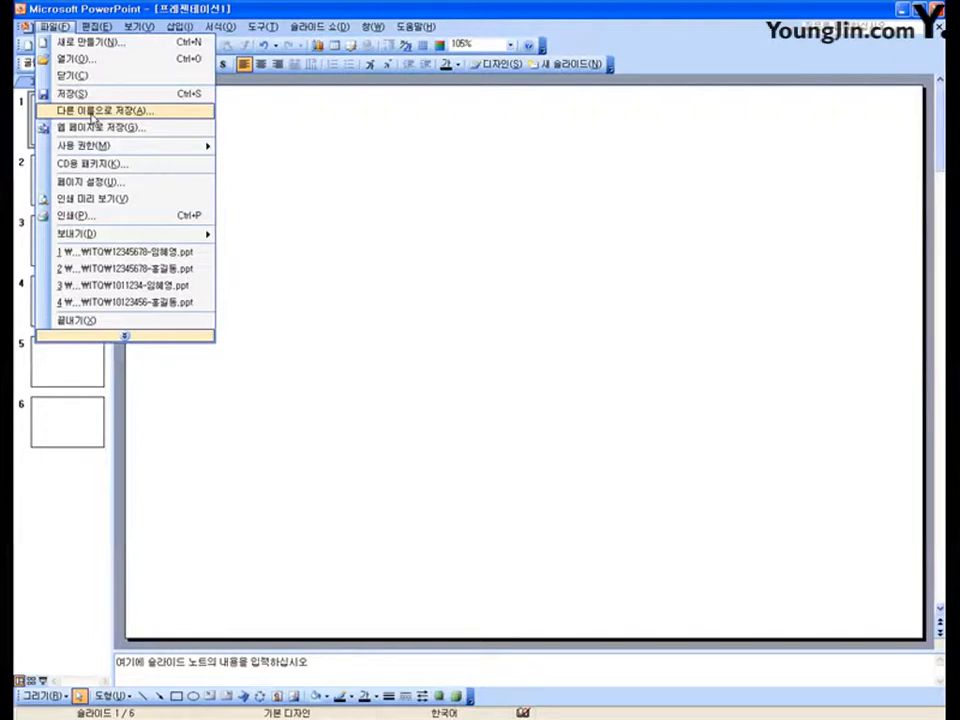
click(62, 110)
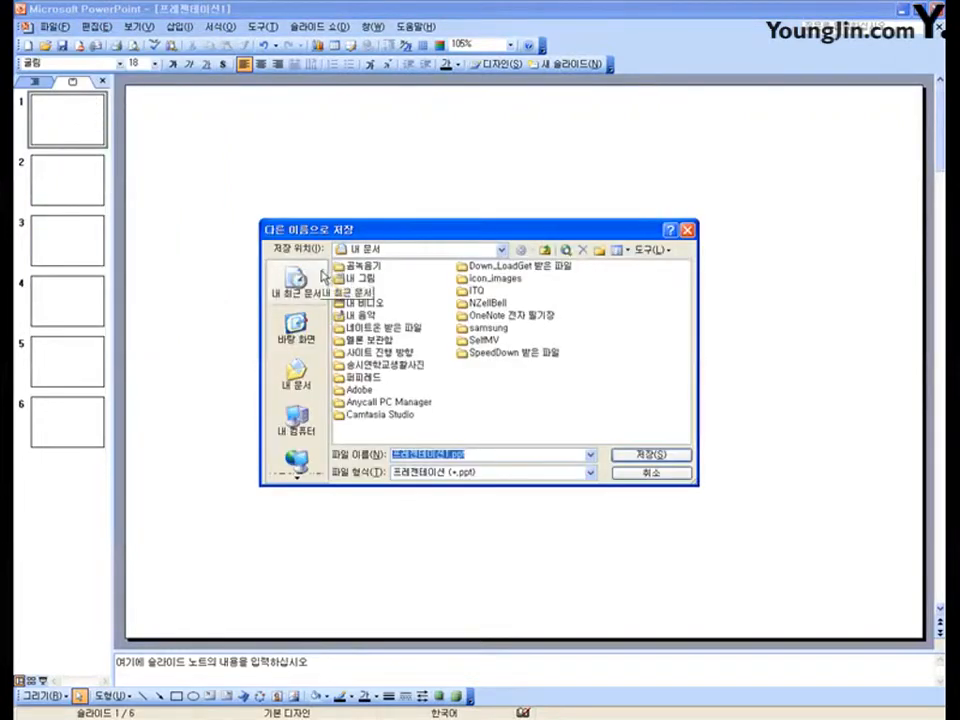
click(302, 390)
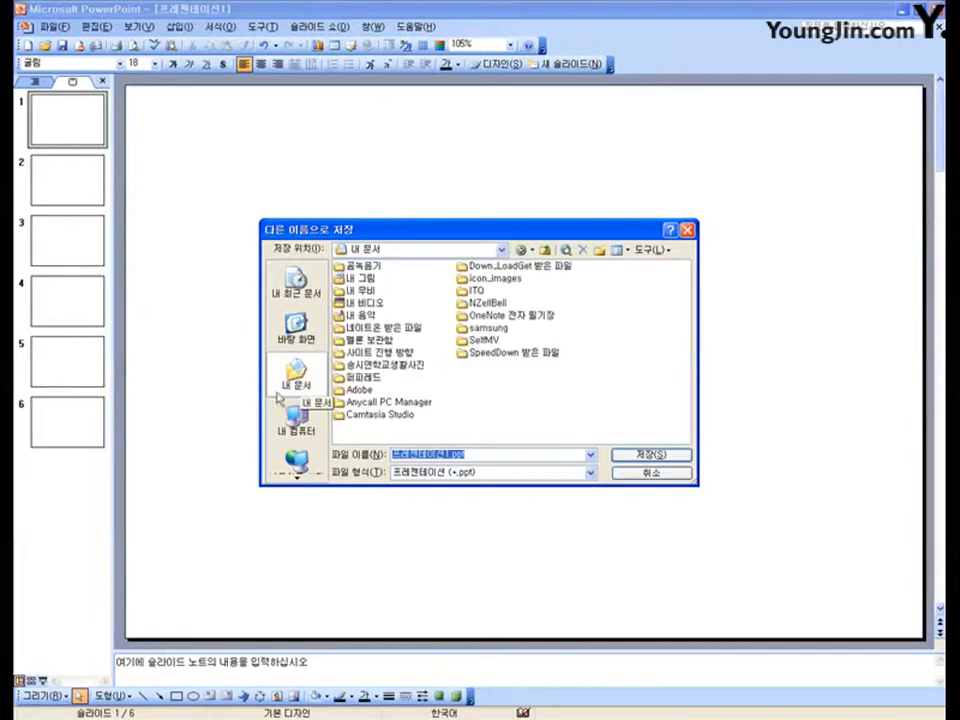
click(470, 290)
double_click(470, 290)
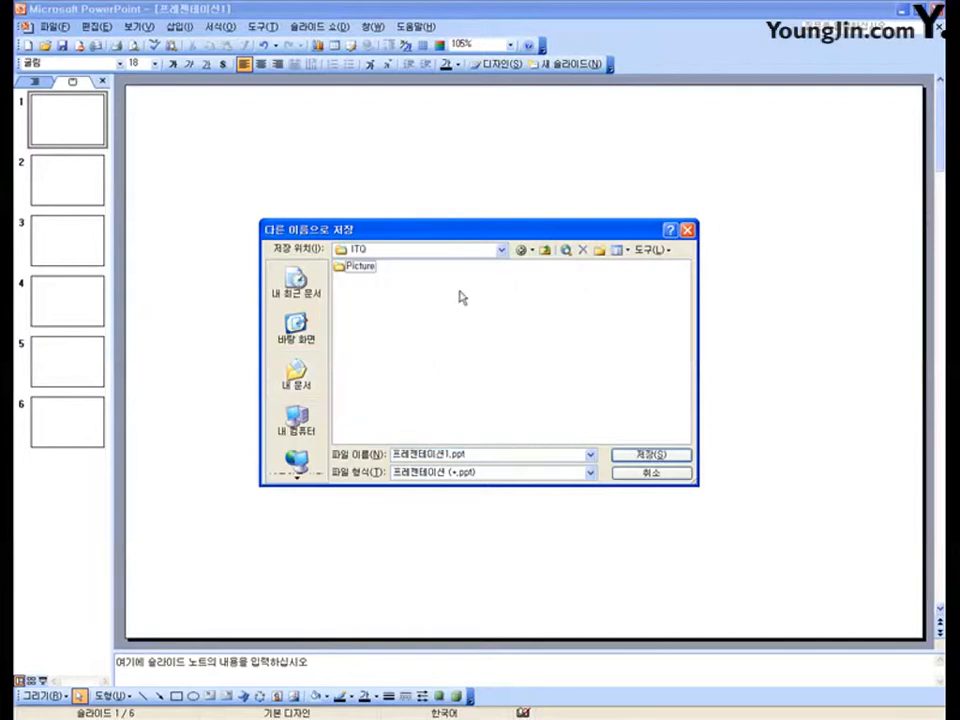
double_click(479, 453)
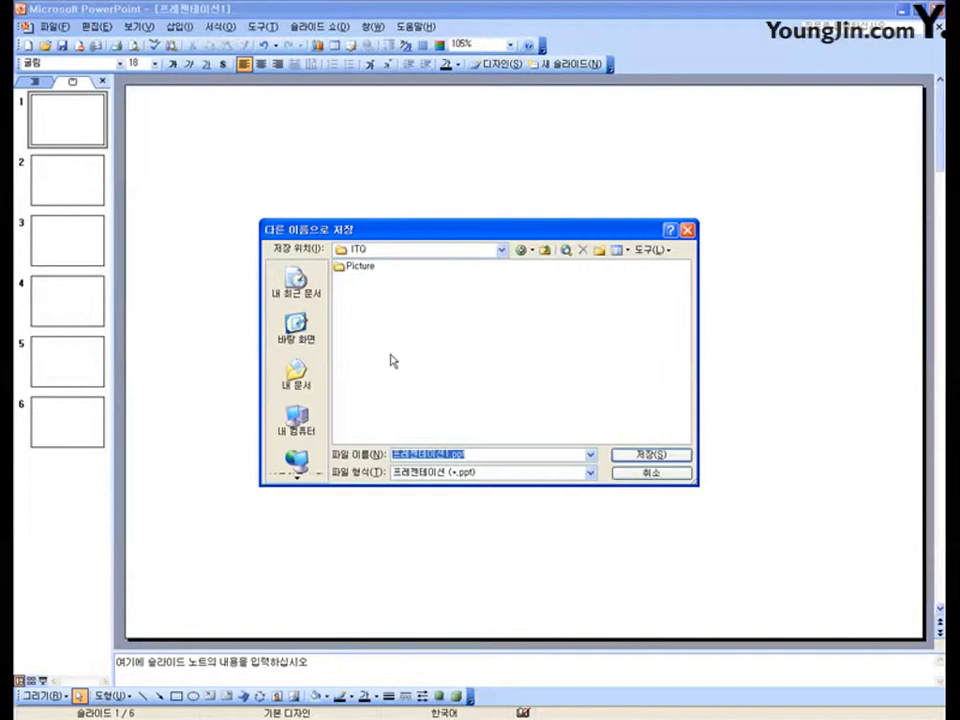
text(12345)
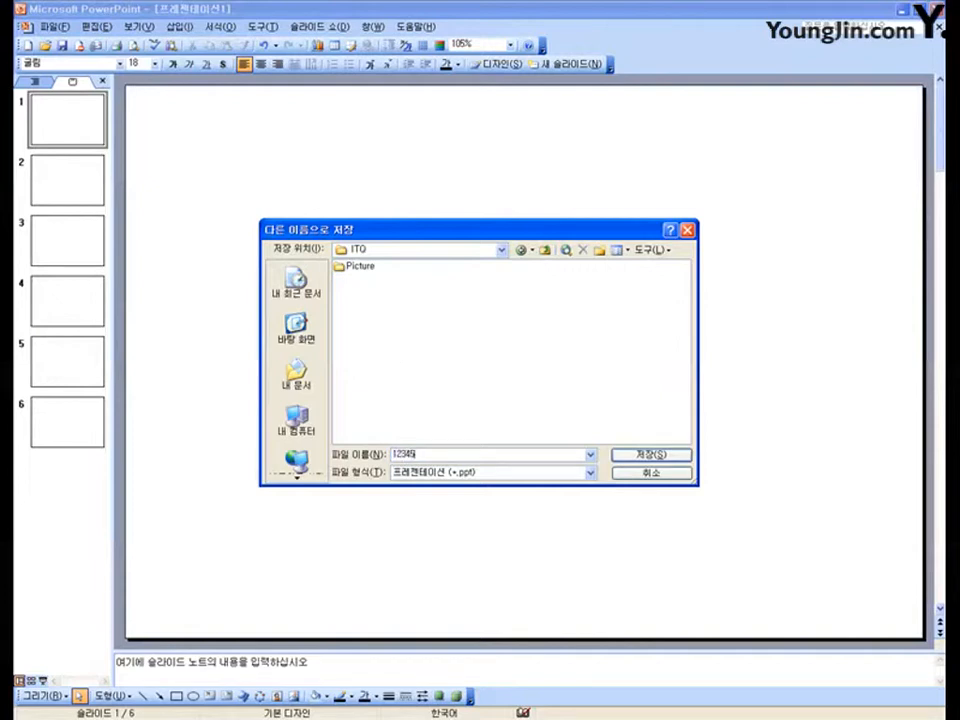
text(678-)
text(홍길동)
click(633, 457)
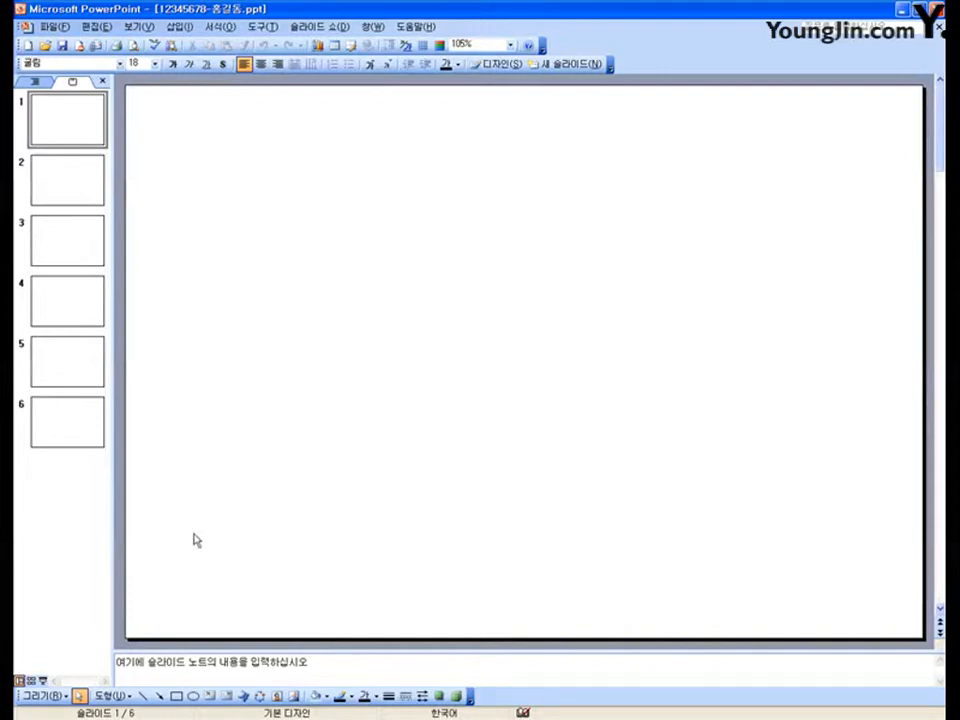
Draw a wide, flat bevel basic shape across the upper part of slide 1, about half the slide's width.
click(112, 696)
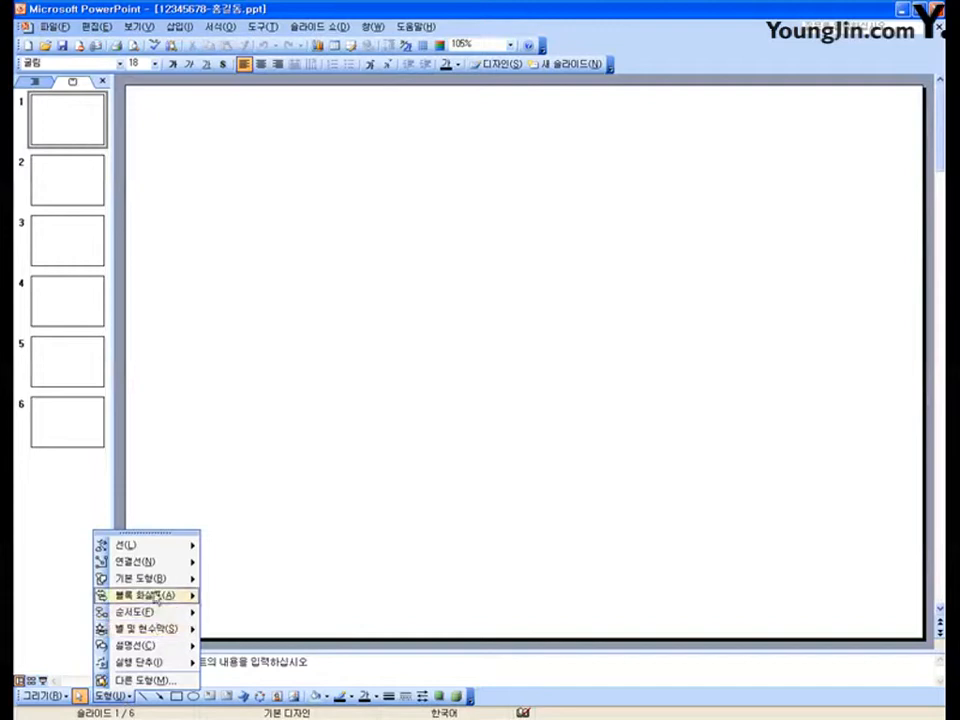
mouse_move(150, 578)
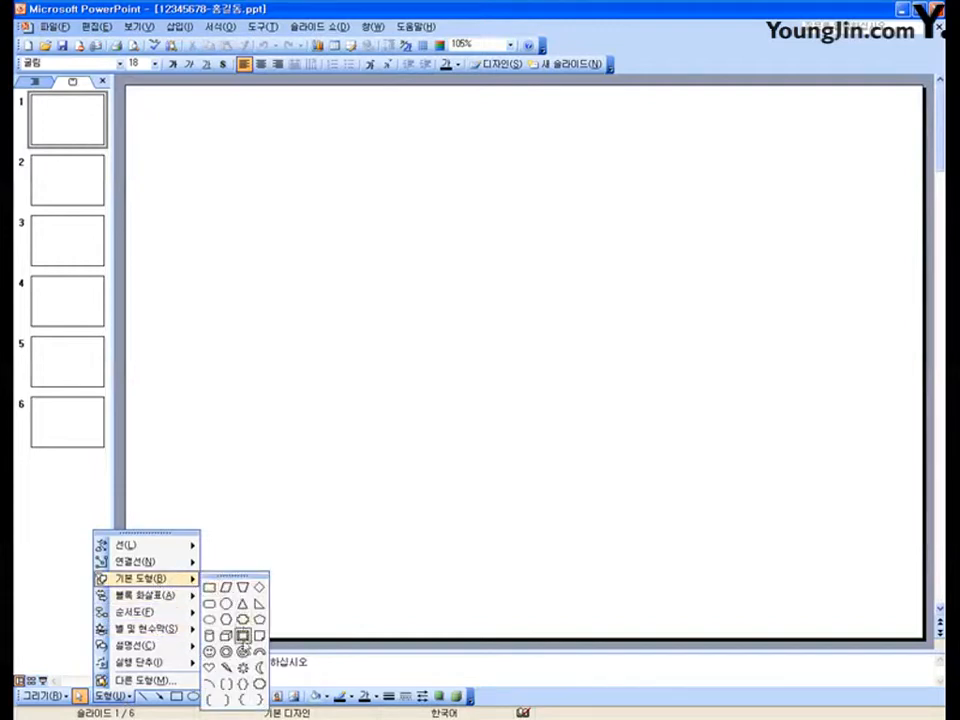
click(244, 637)
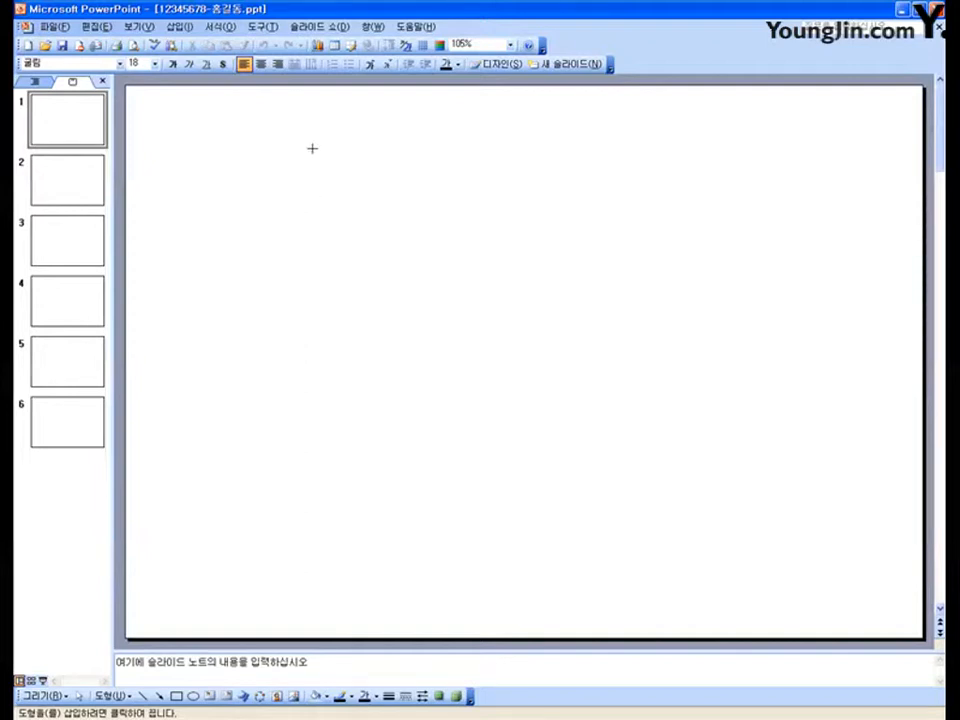
drag(300, 140, 727, 222)
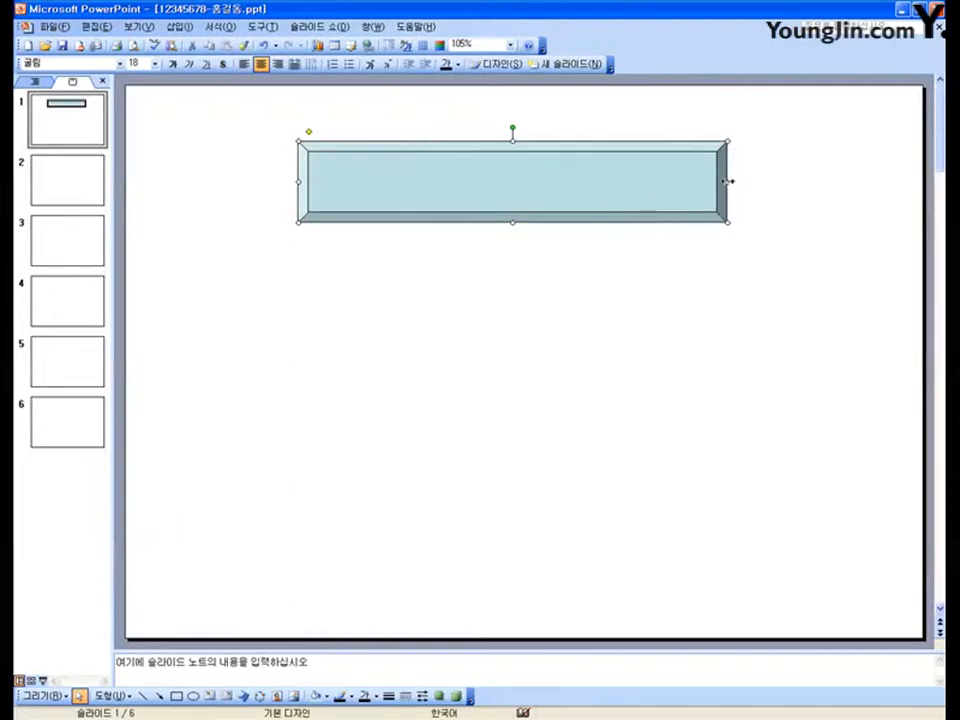
Resize the bevel by its edges and place it as a title box, centred near the top of slide 1.
drag(728, 181, 519, 182)
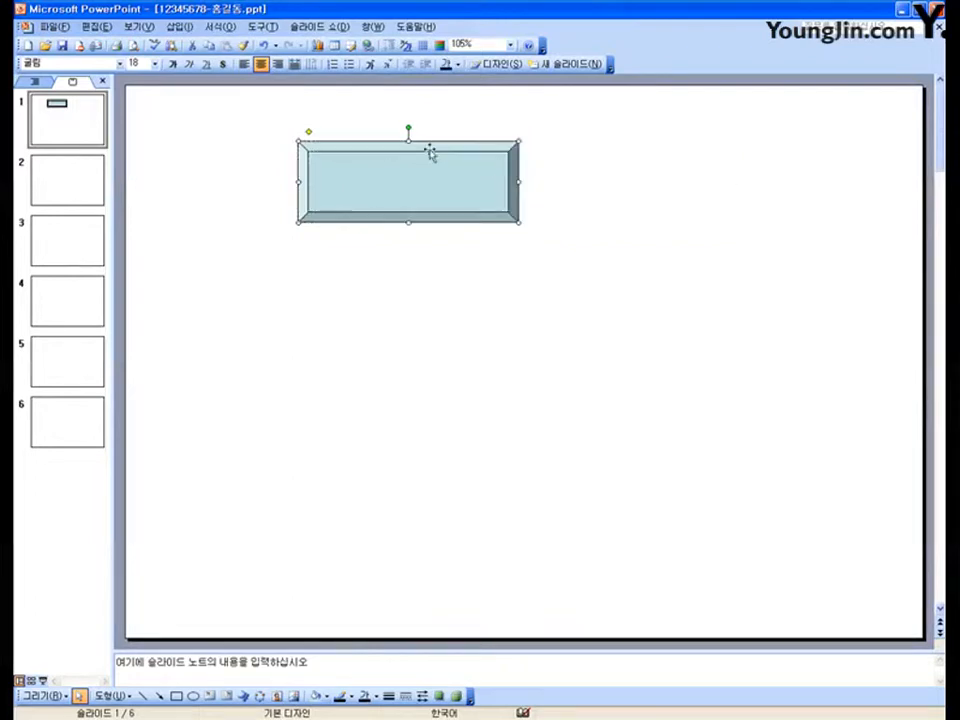
drag(408, 141, 408, 171)
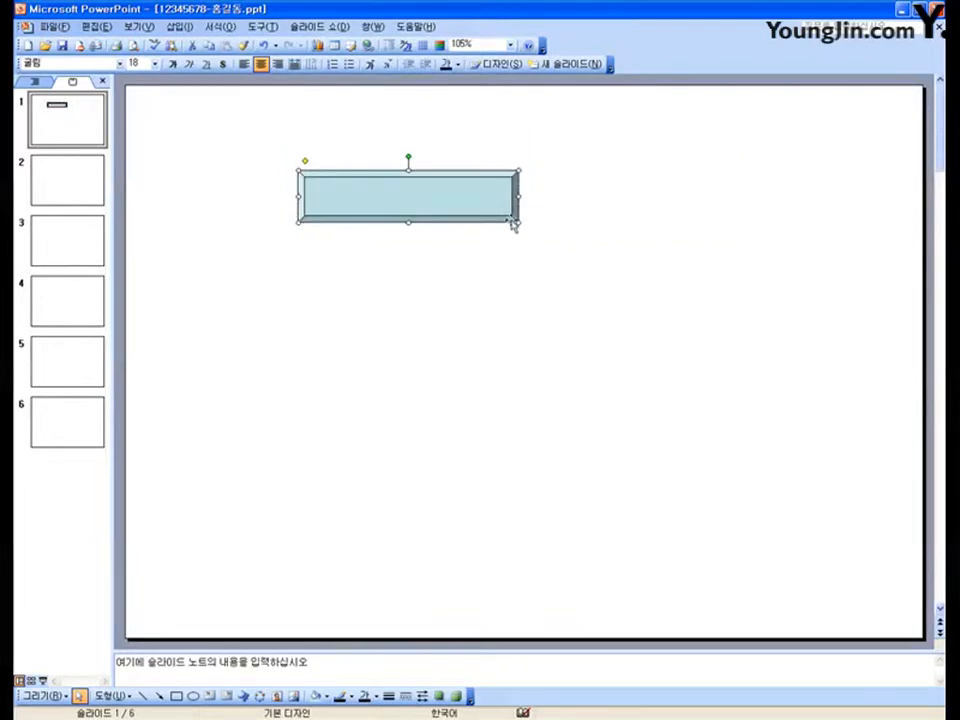
drag(519, 195, 720, 203)
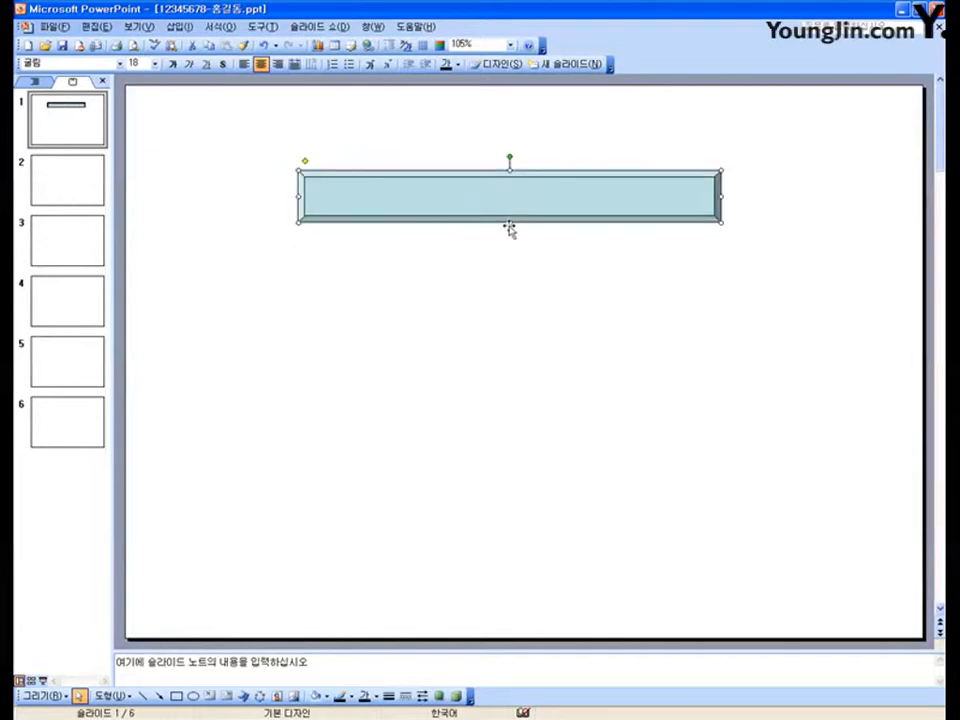
drag(509, 222, 544, 204)
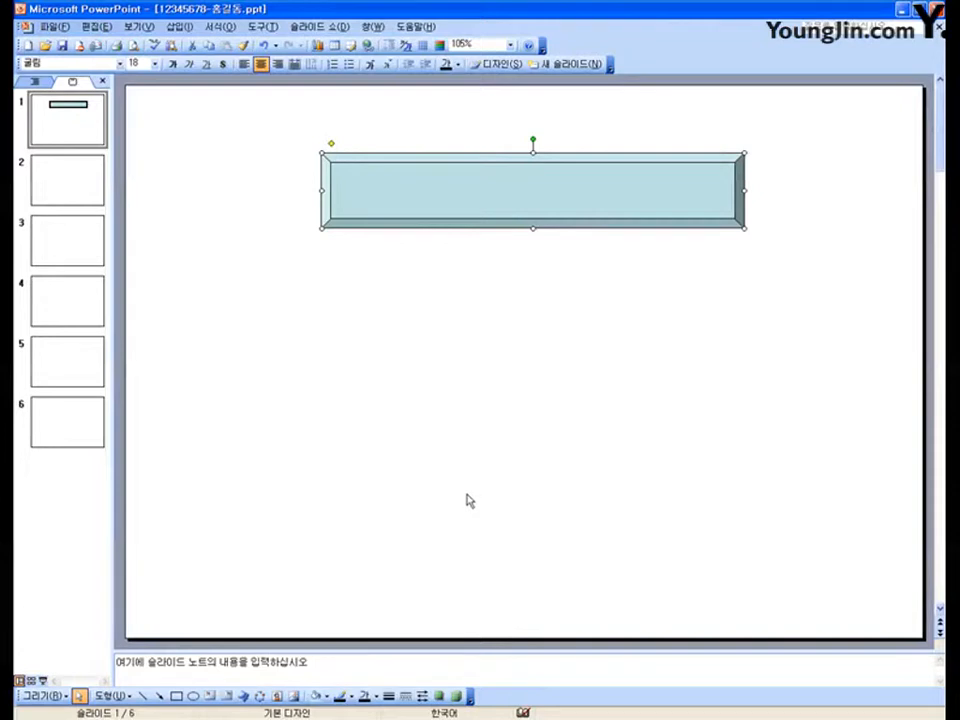
Give the bevel a perspective shadow cast behind it to the left, and enter the title text "마인드 맵" in it.
click(440, 696)
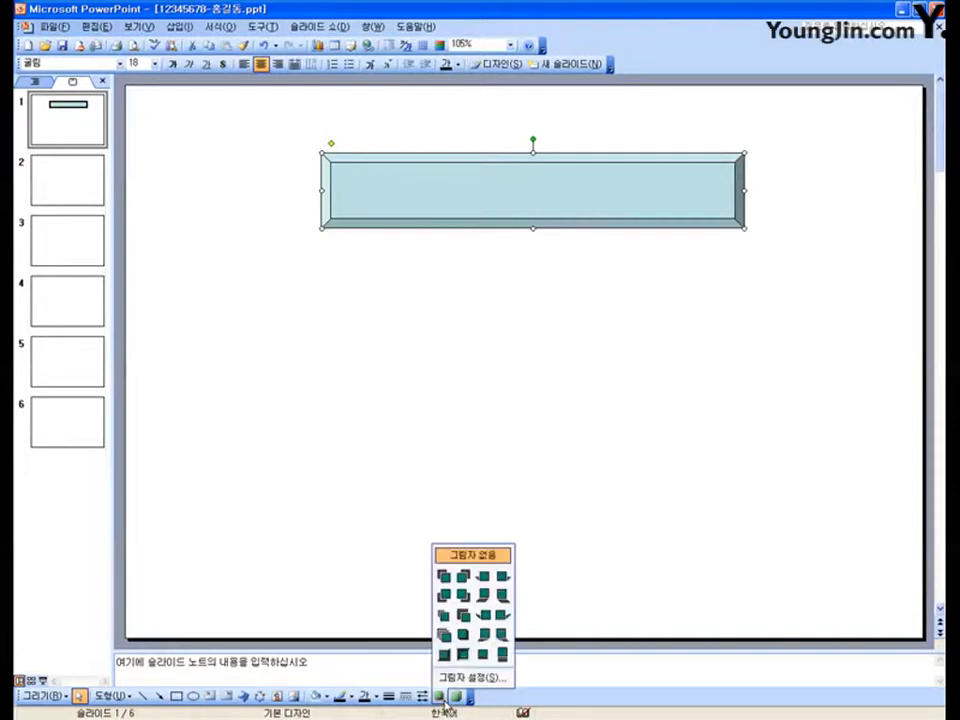
click(486, 582)
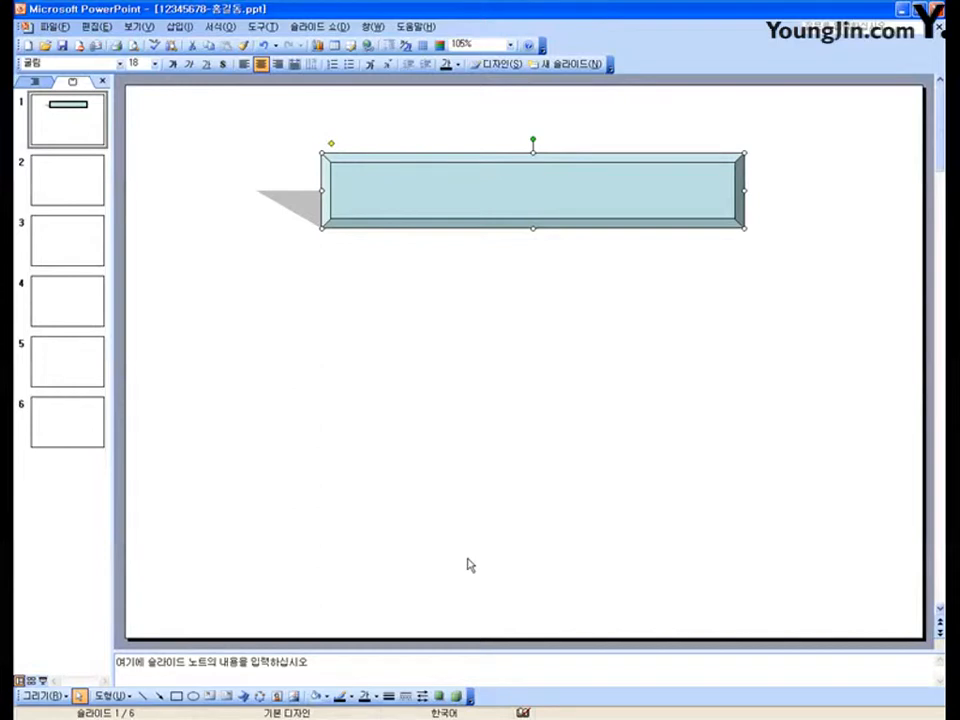
text(마인드 매)
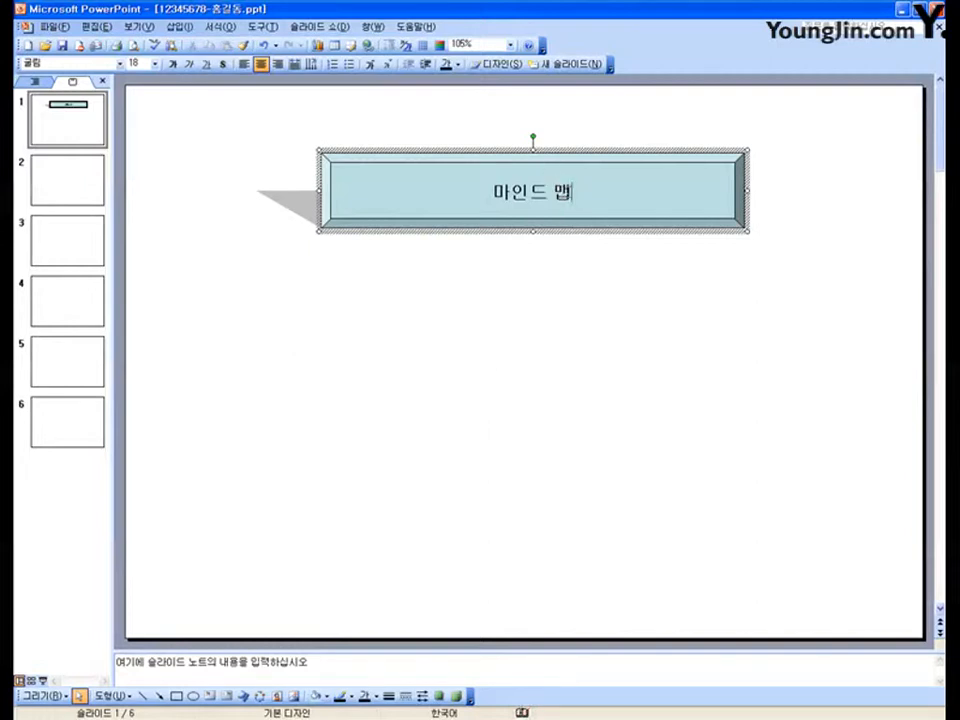
drag(572, 192, 514, 193)
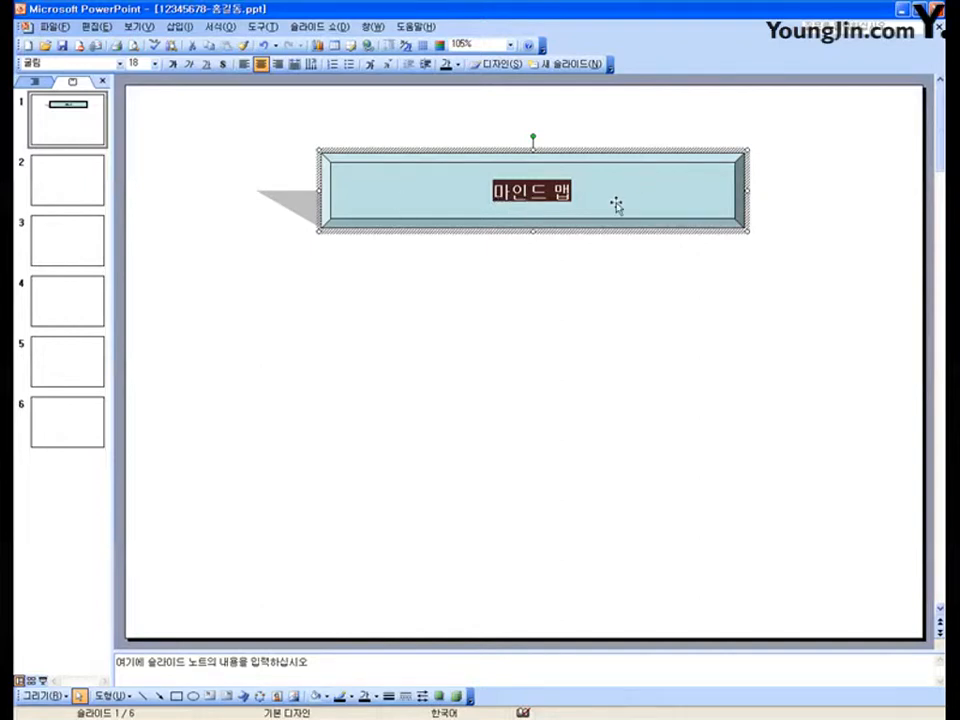
click(557, 232)
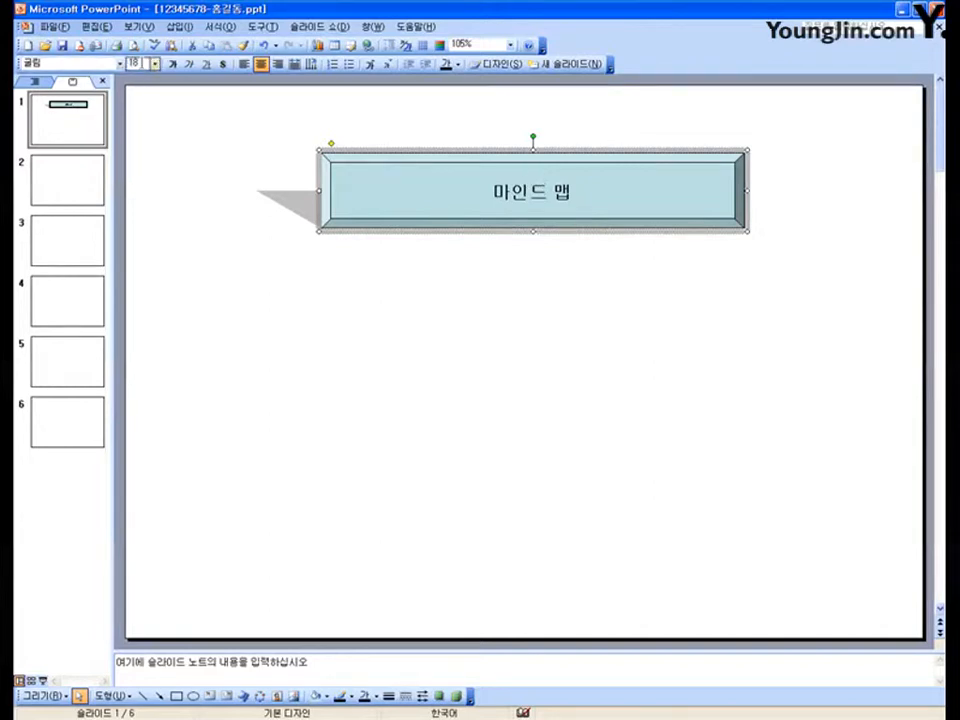
click(132, 63)
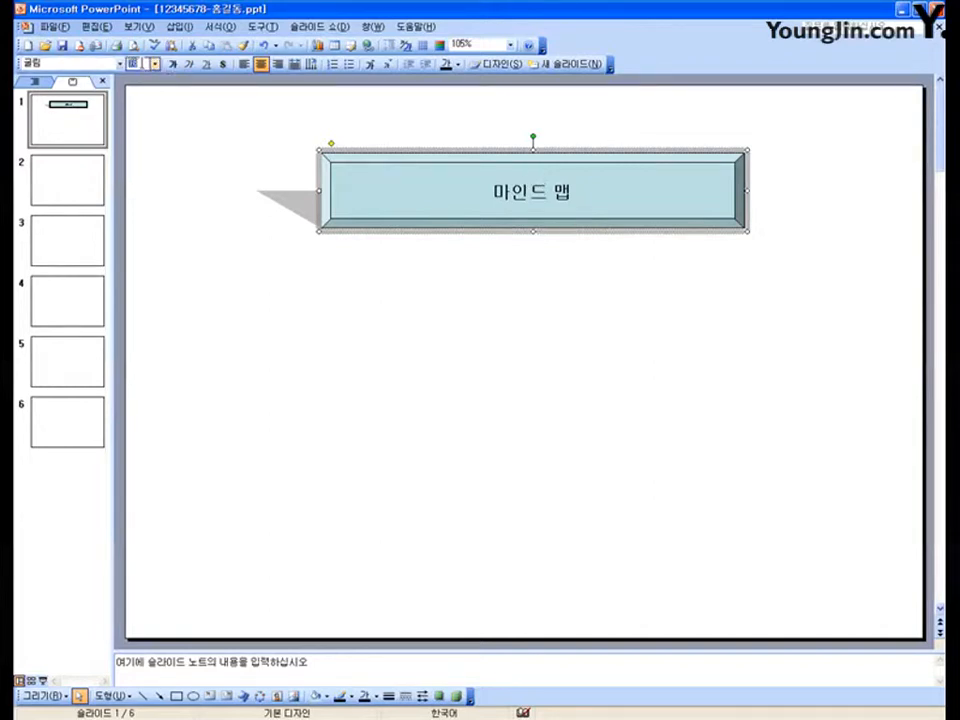
click(155, 64)
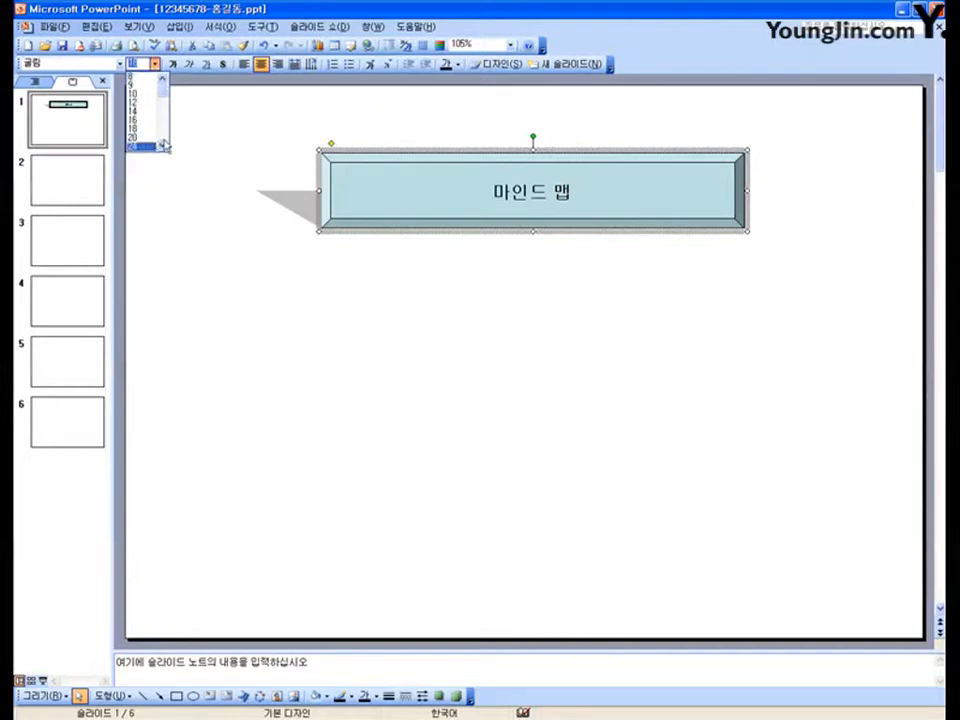
drag(162, 92, 162, 115)
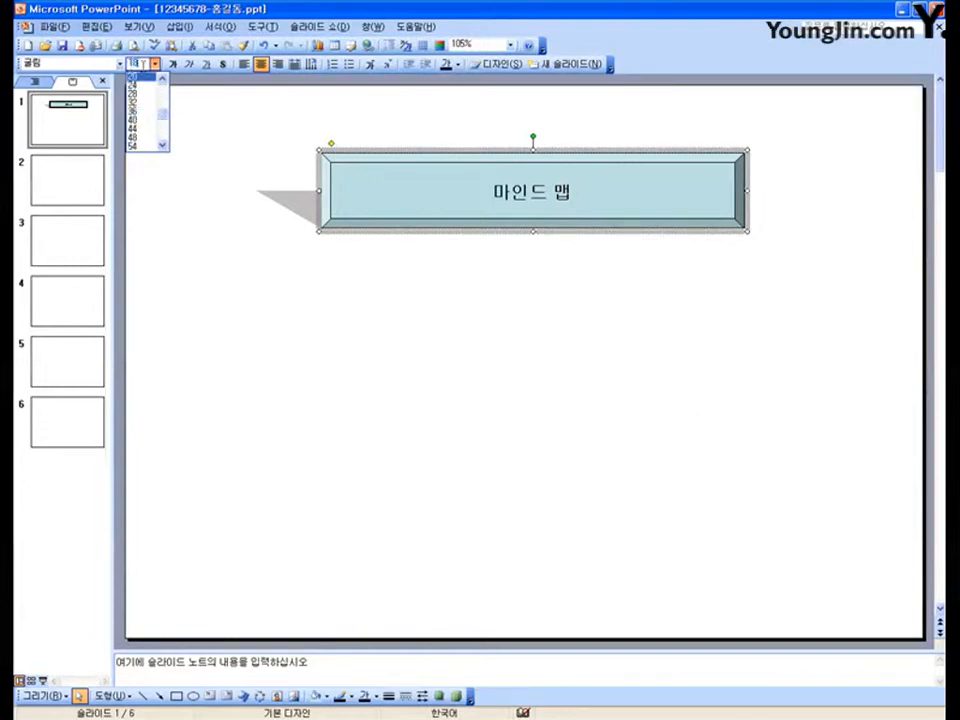
click(194, 116)
click(336, 163)
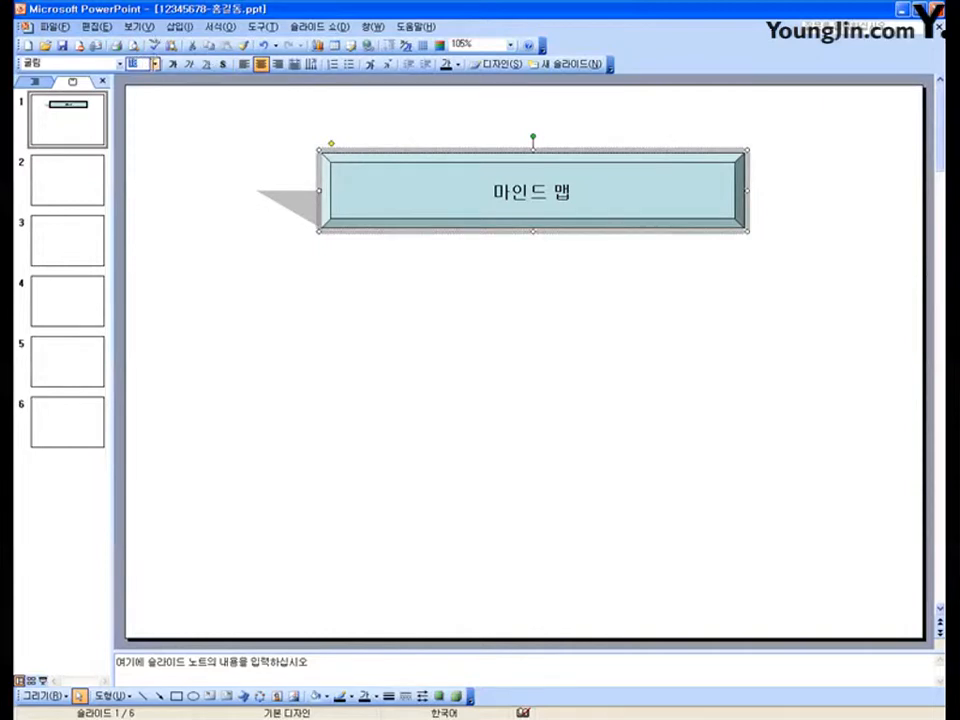
text(40)
click(291, 193)
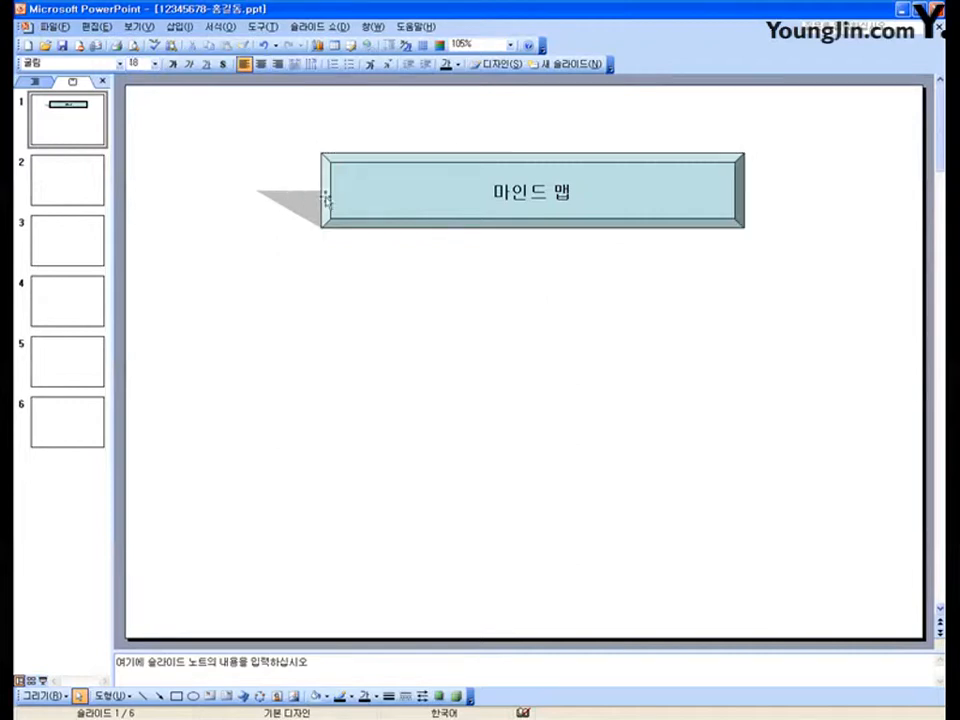
Select the whole bevel title box and format its text as 40 pt bold.
click(401, 226)
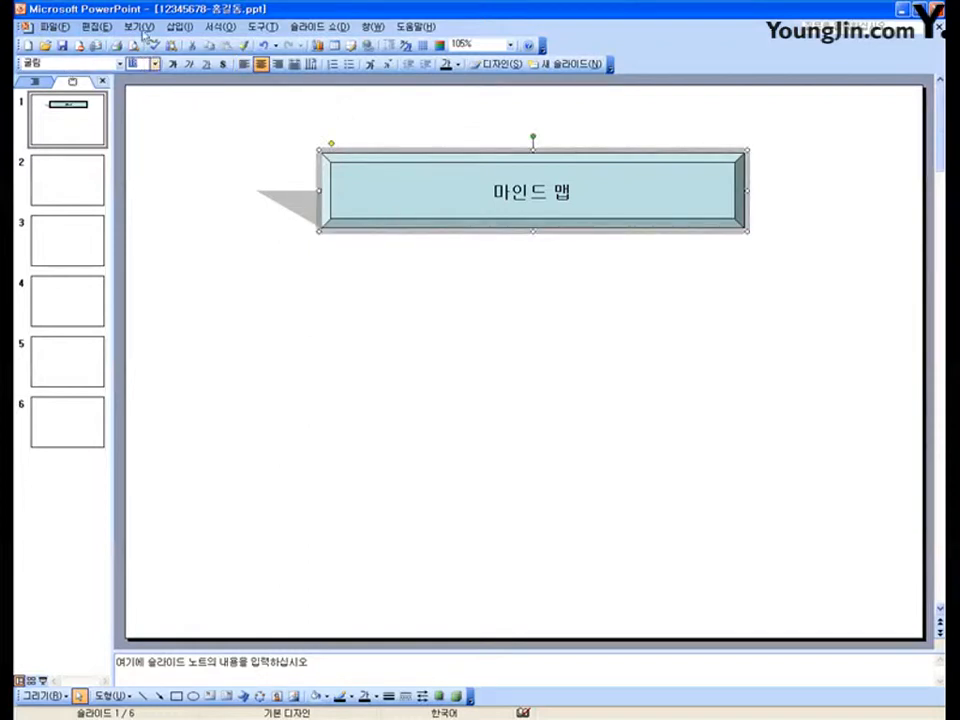
text(40)
key(Return)
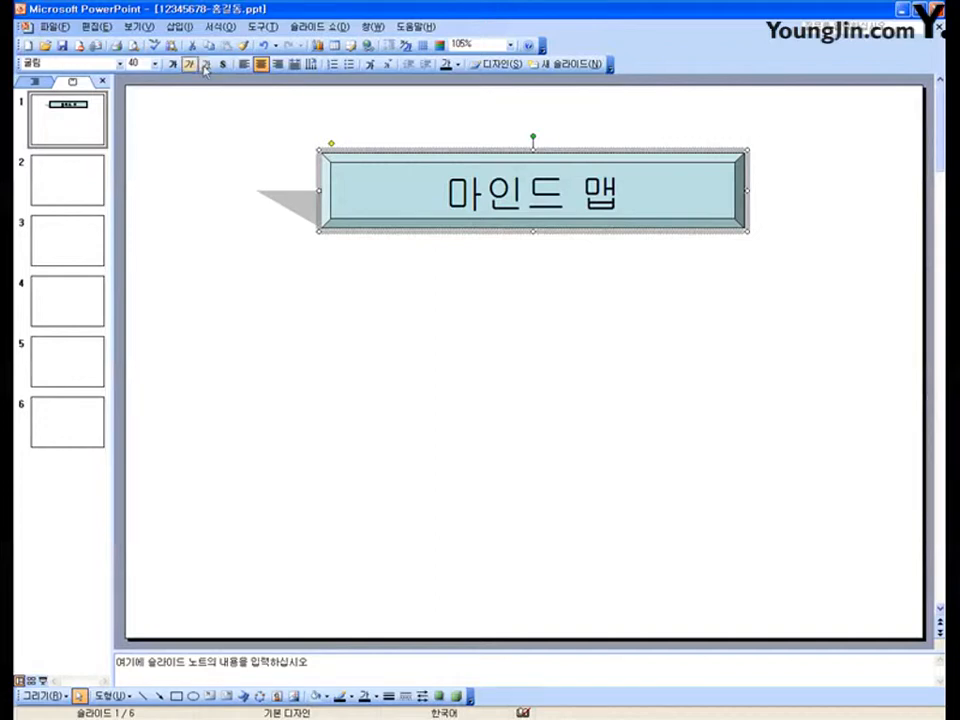
click(173, 63)
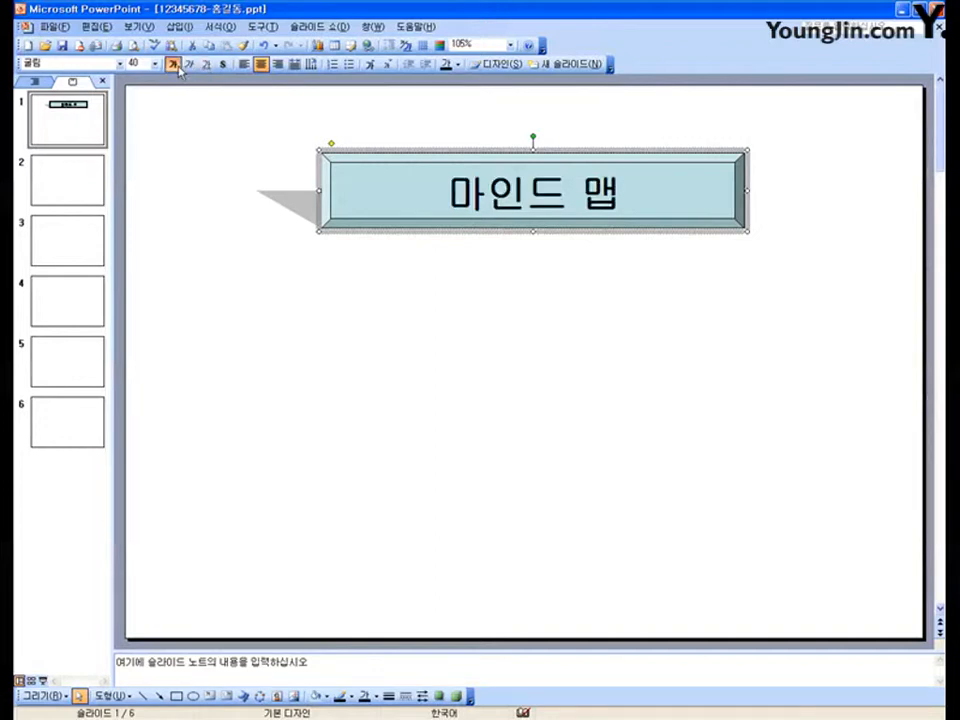
Colour the bevel's title text pure blue using the standard palette of additional colours.
click(457, 63)
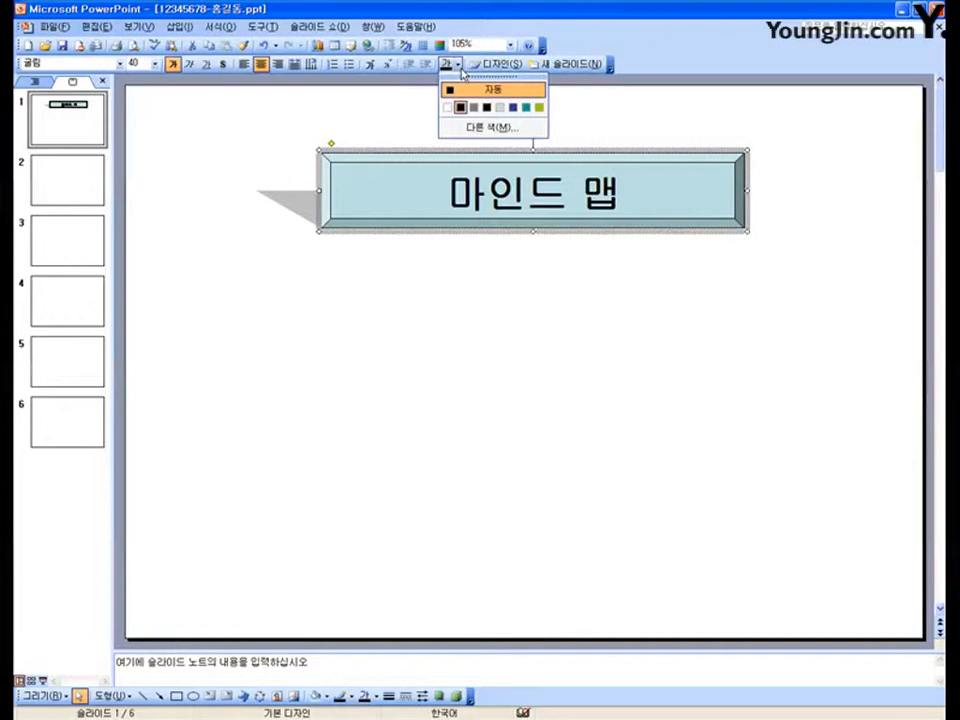
click(460, 129)
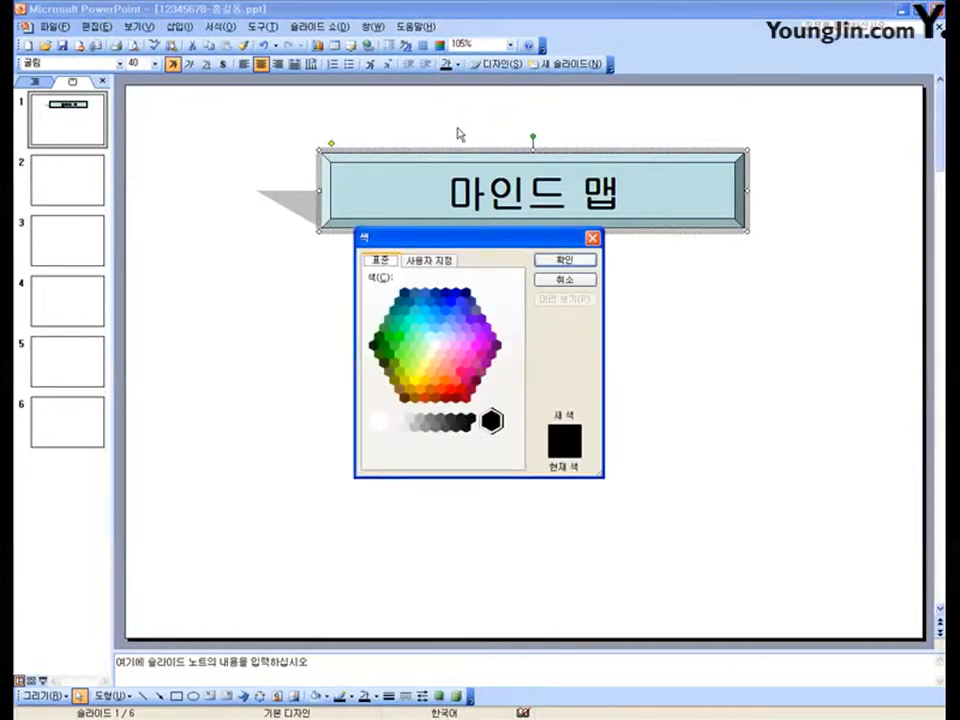
click(450, 301)
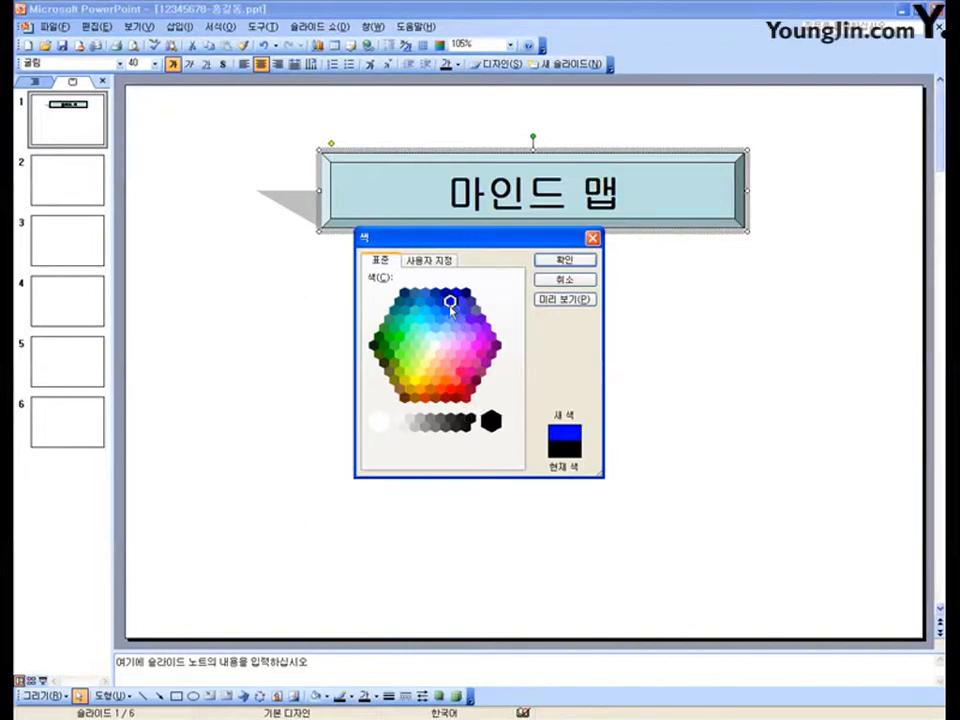
click(450, 388)
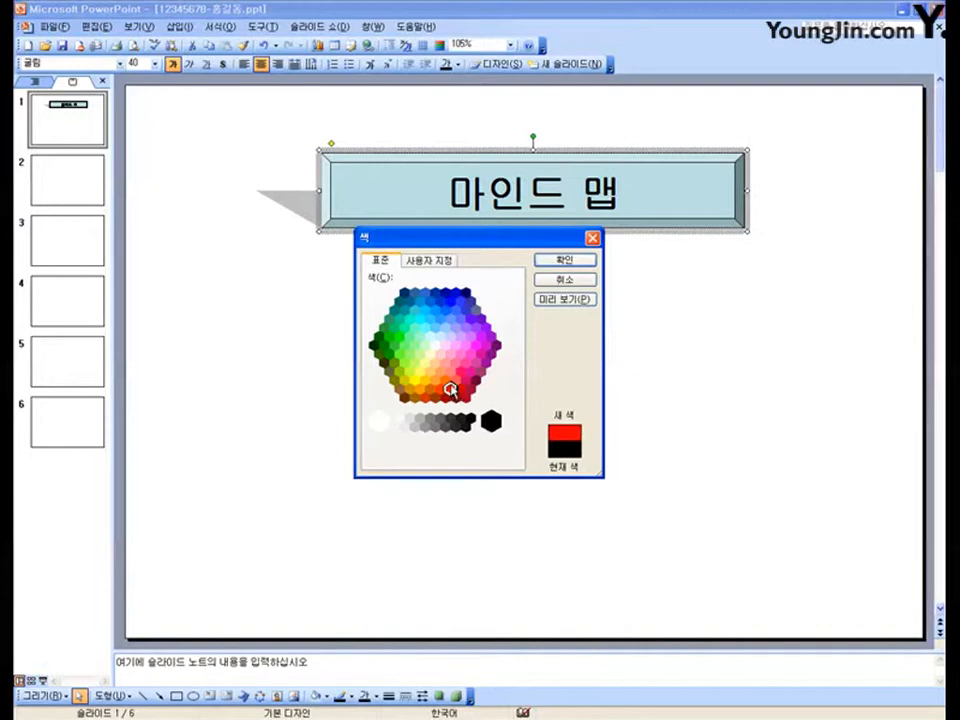
click(450, 301)
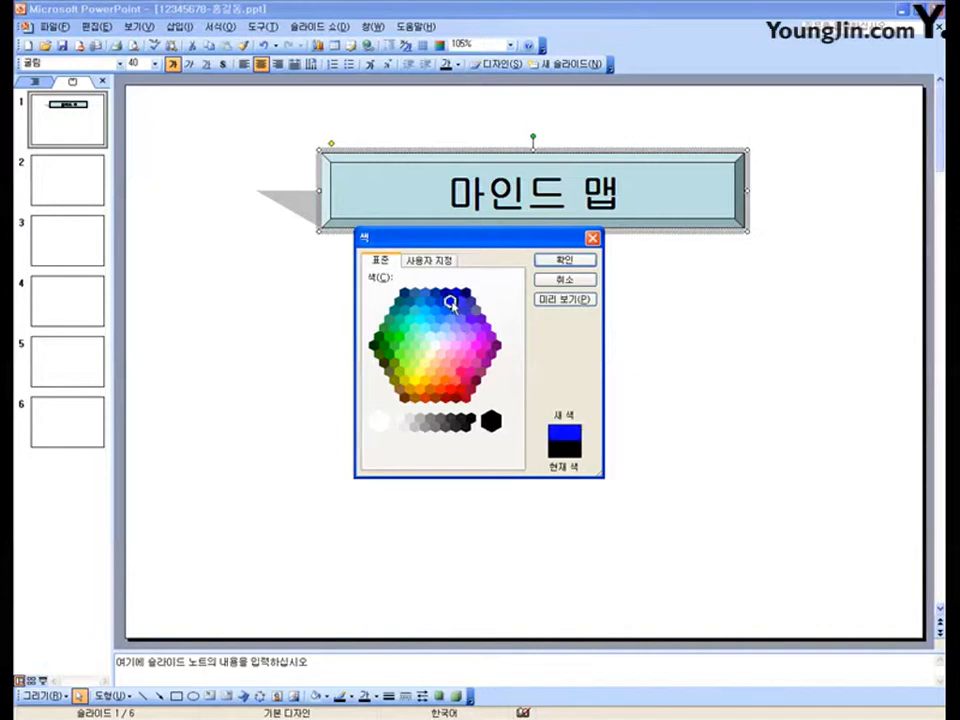
click(450, 389)
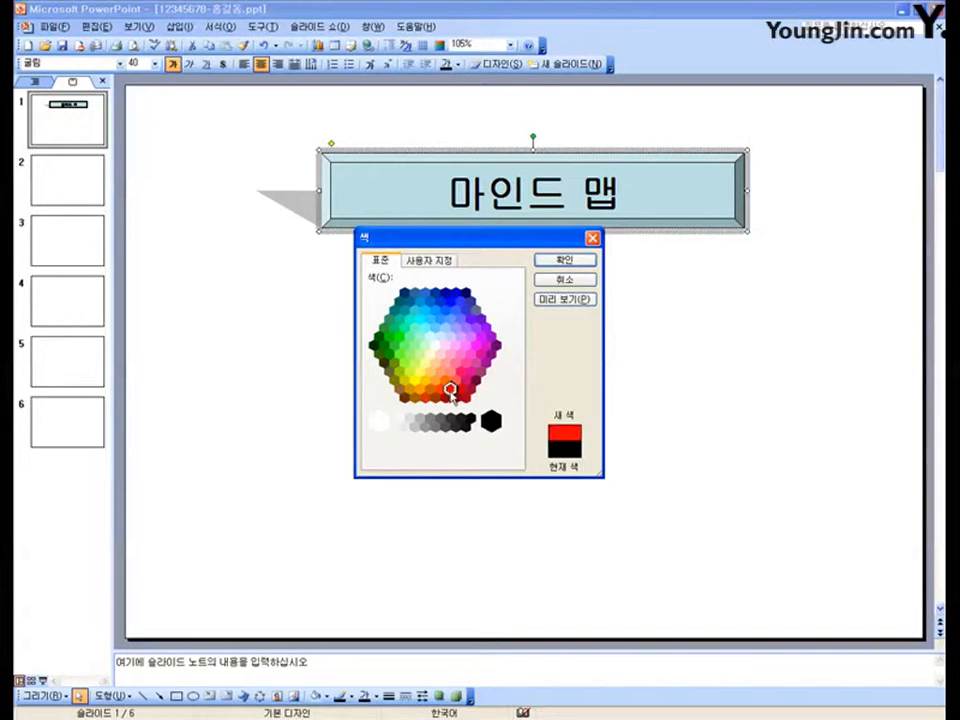
click(450, 301)
click(556, 261)
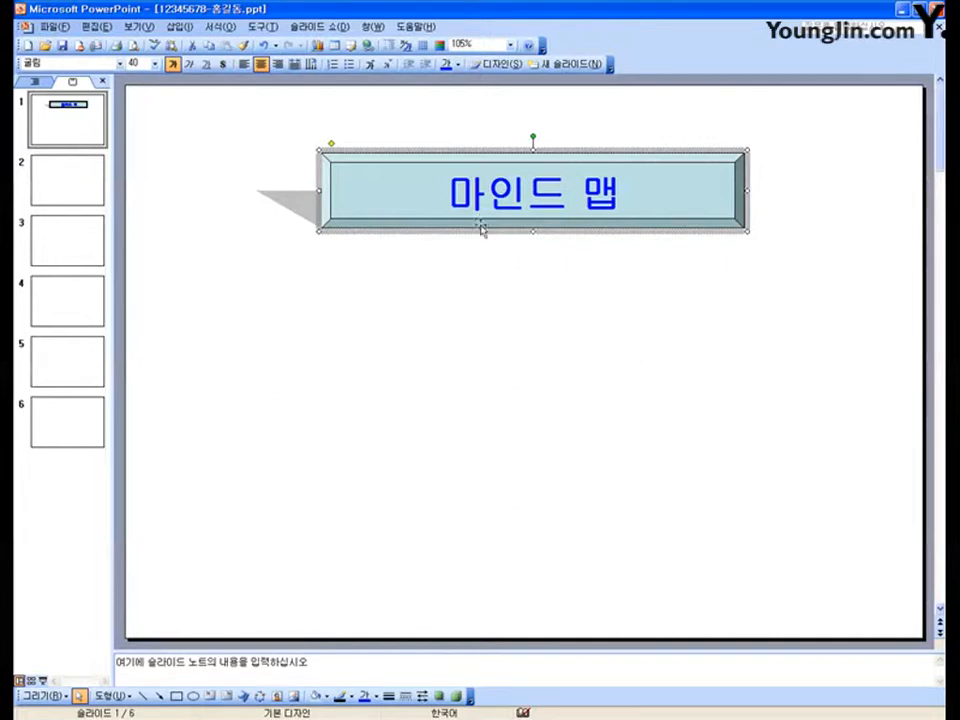
Fill the bevel title box with the blue tissue paper texture (파랑 박엽지).
click(326, 697)
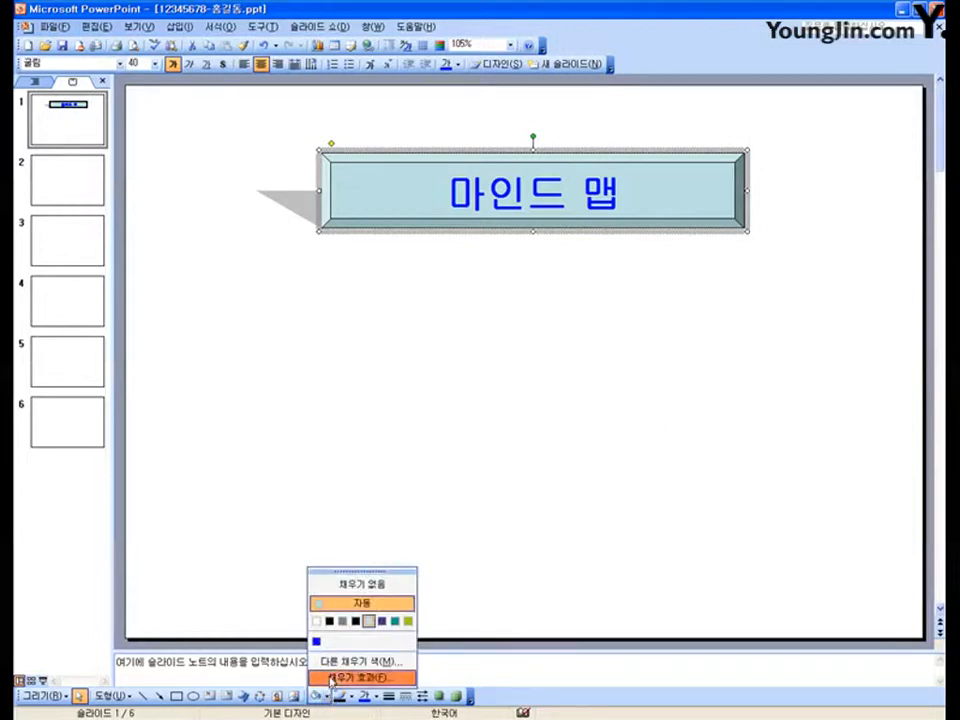
click(350, 677)
click(424, 227)
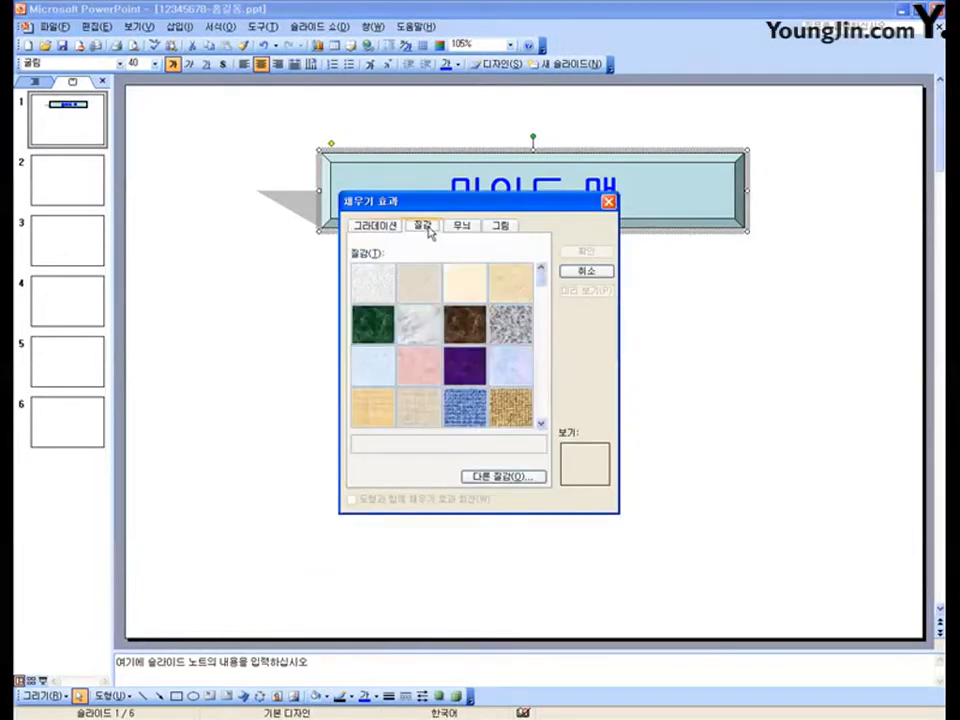
click(380, 374)
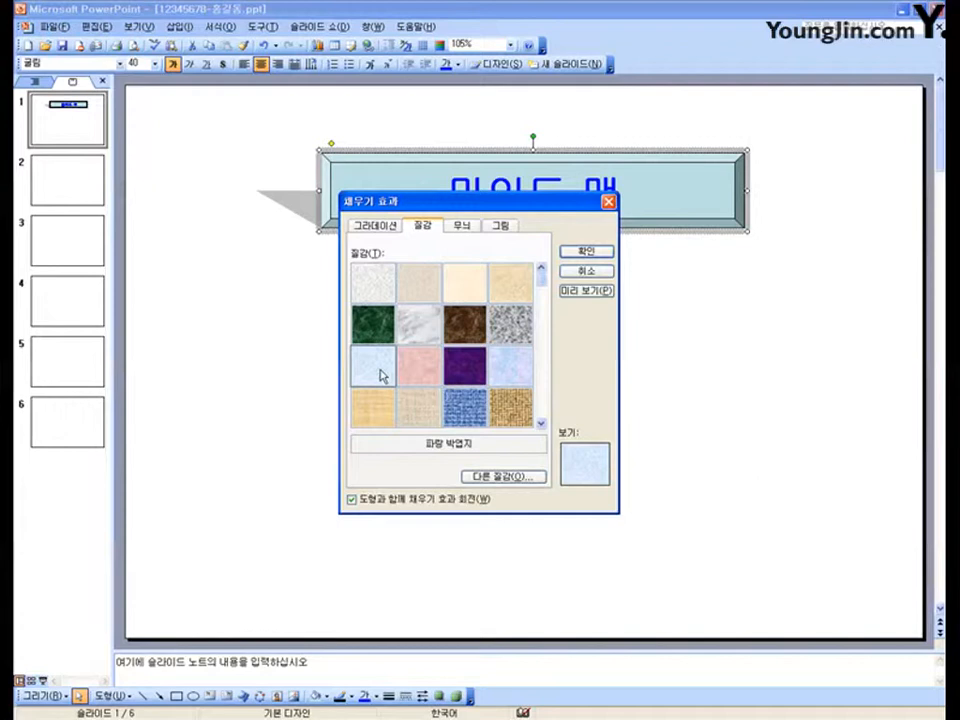
click(408, 378)
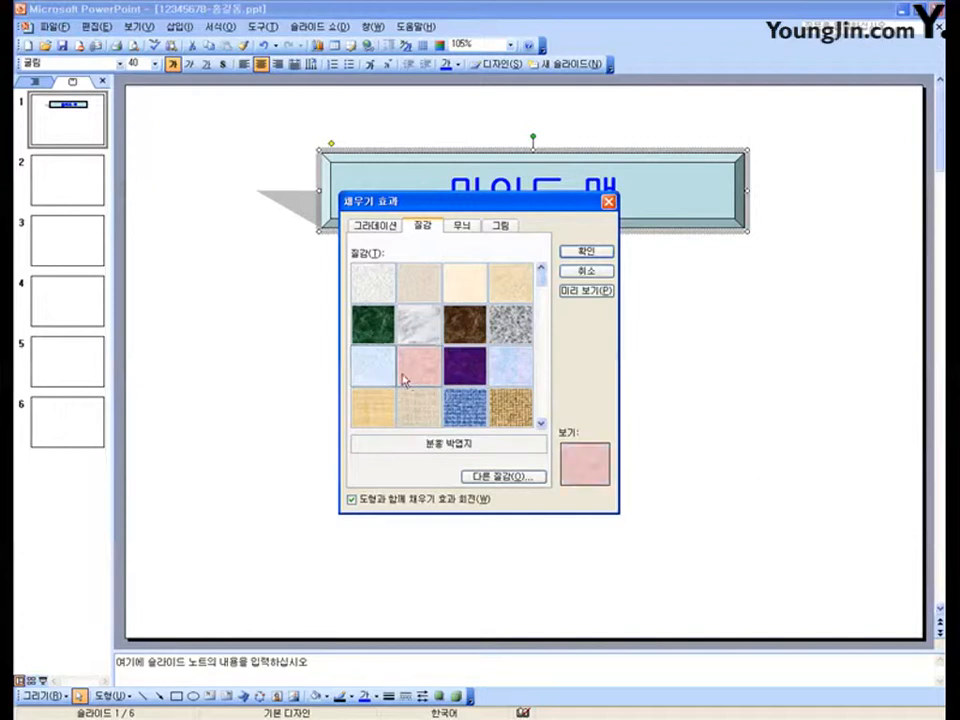
click(508, 366)
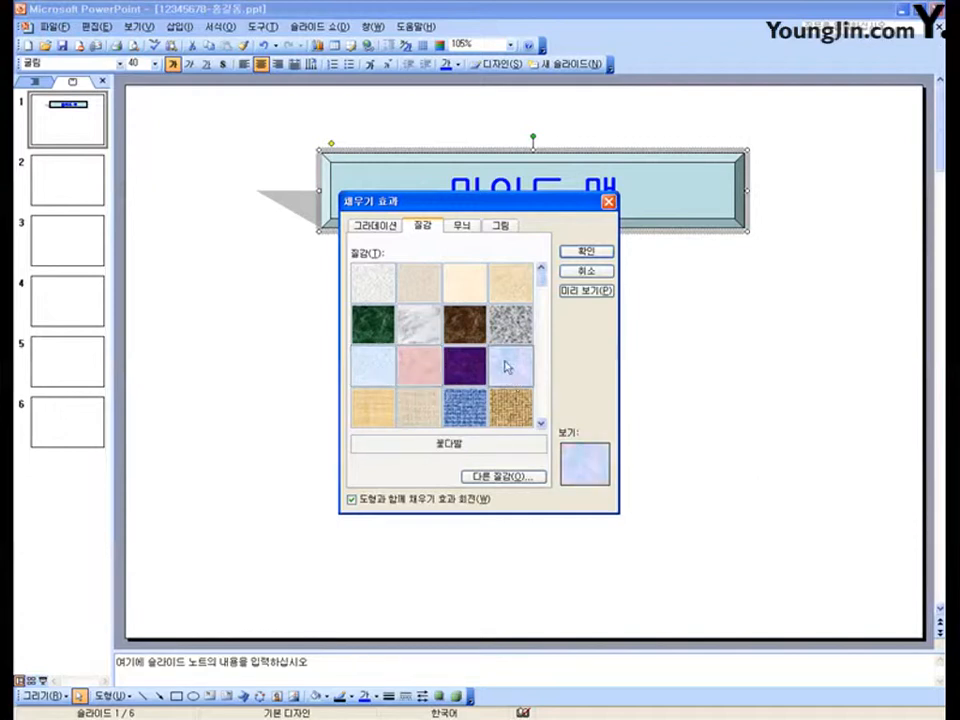
click(540, 418)
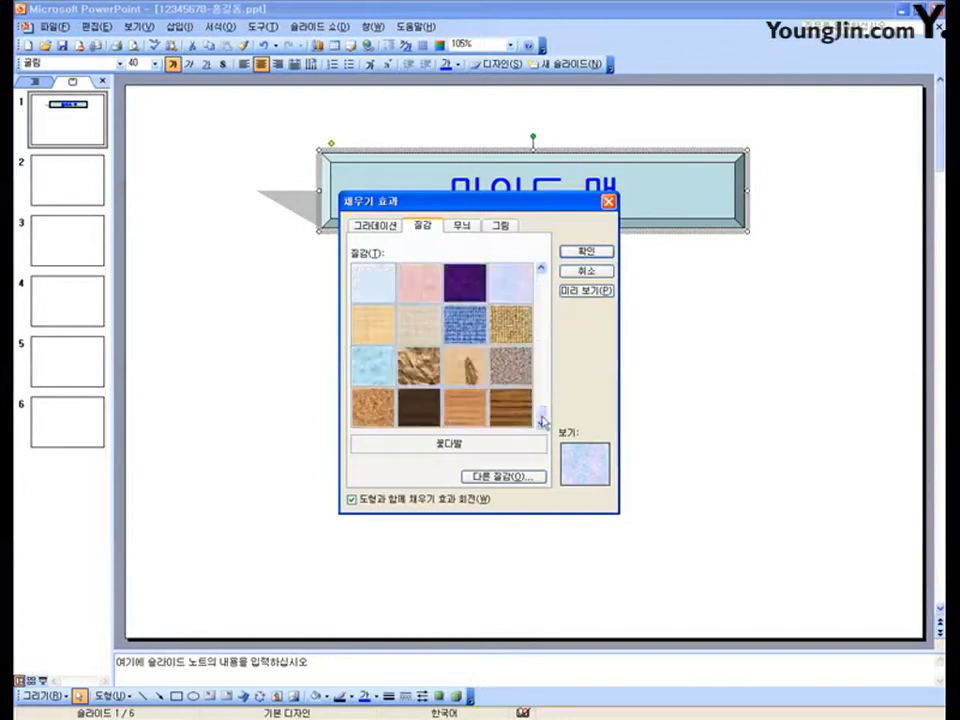
click(373, 370)
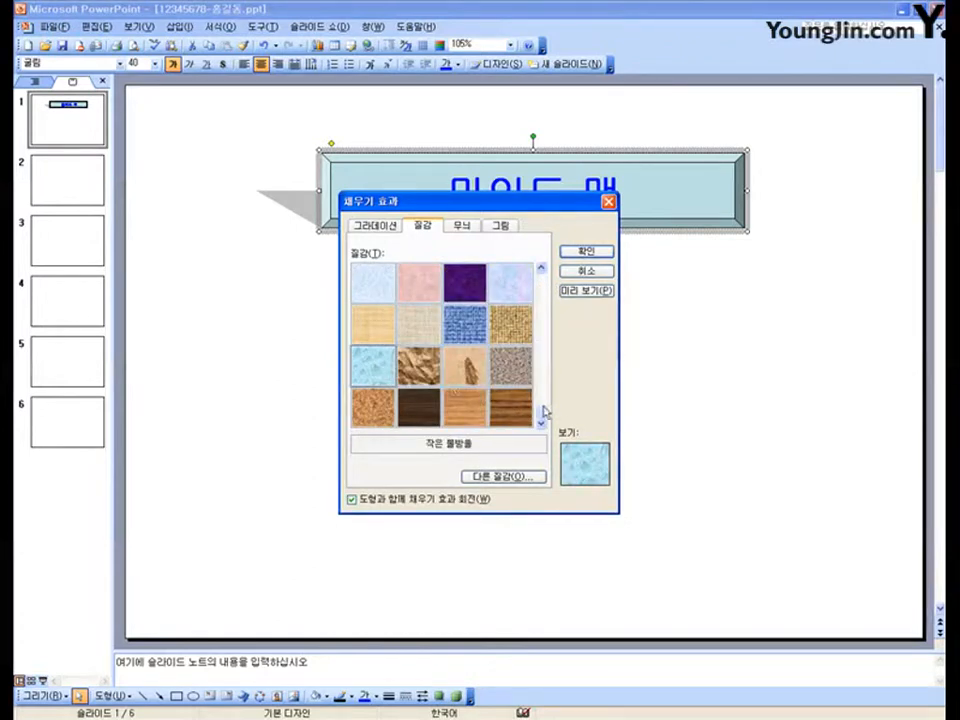
drag(540, 412, 540, 270)
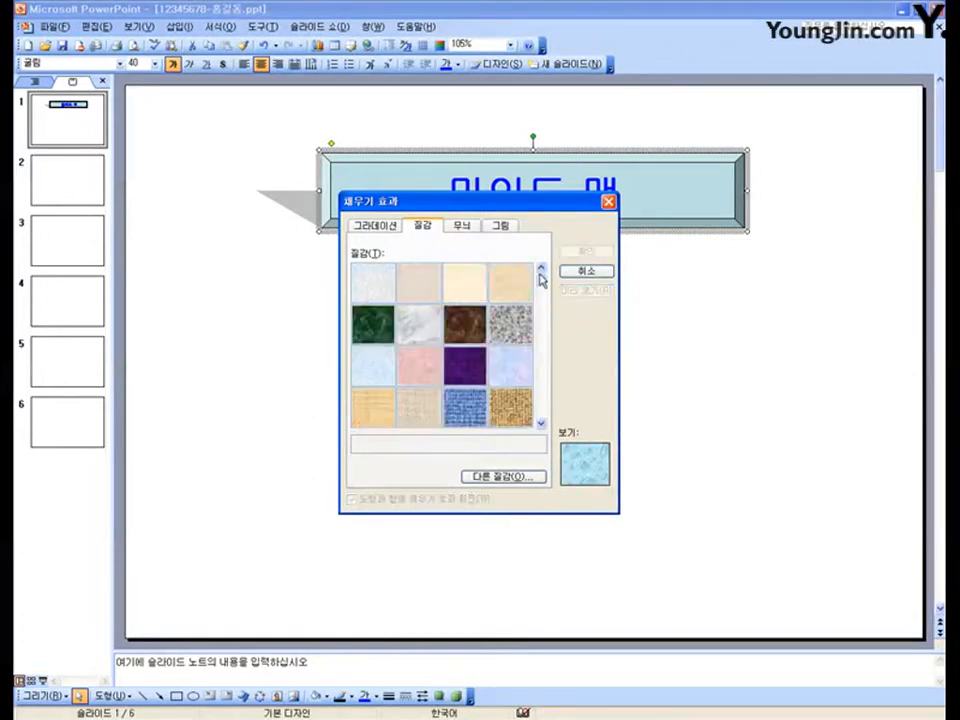
click(370, 380)
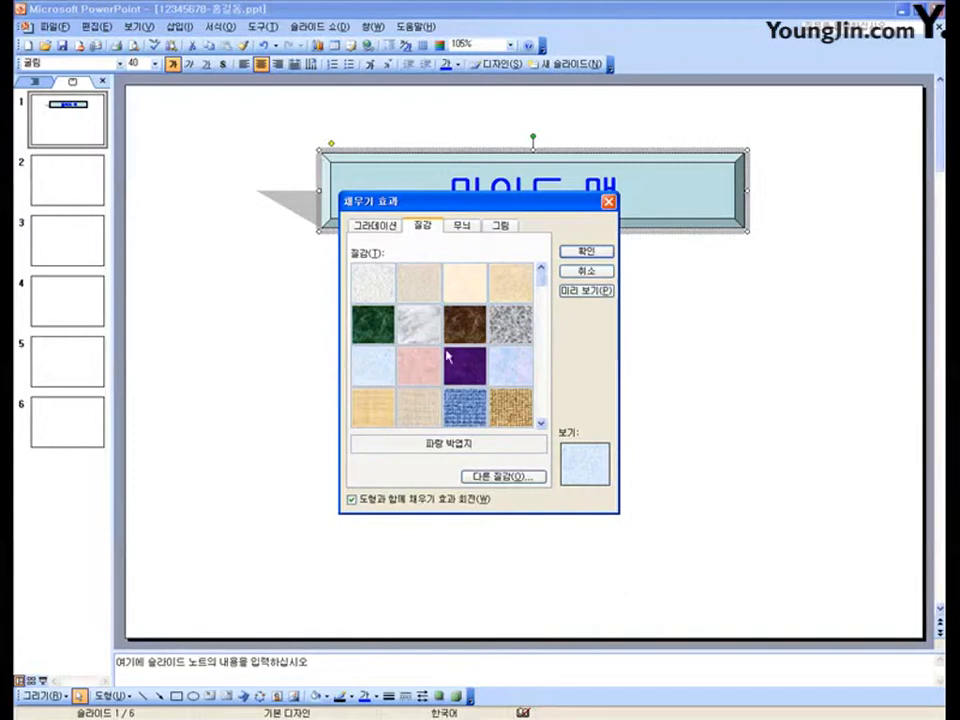
click(567, 252)
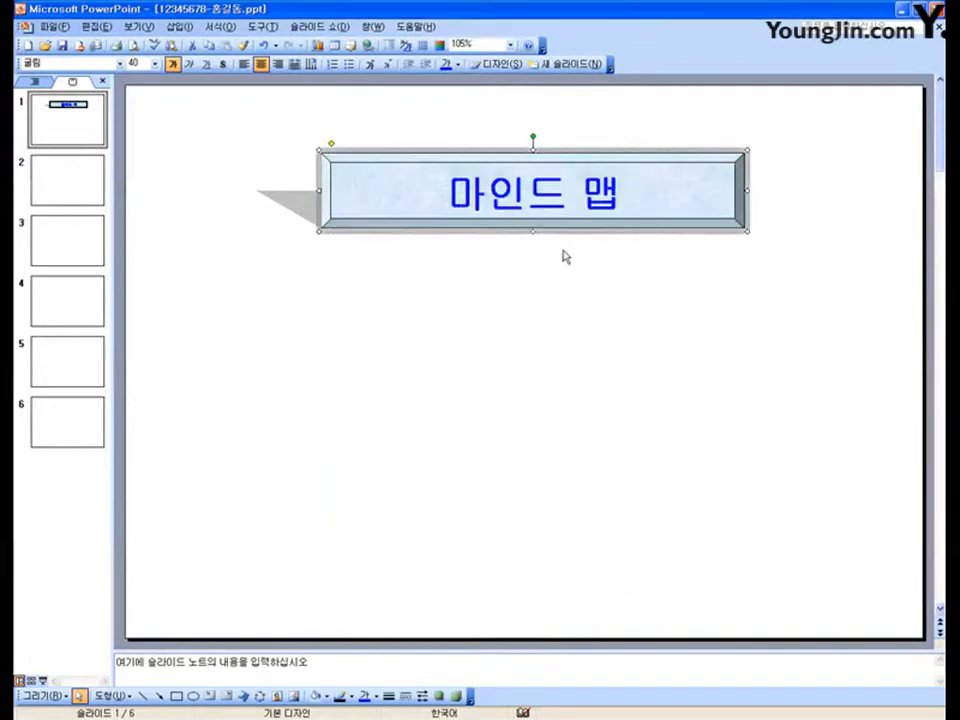
click(479, 335)
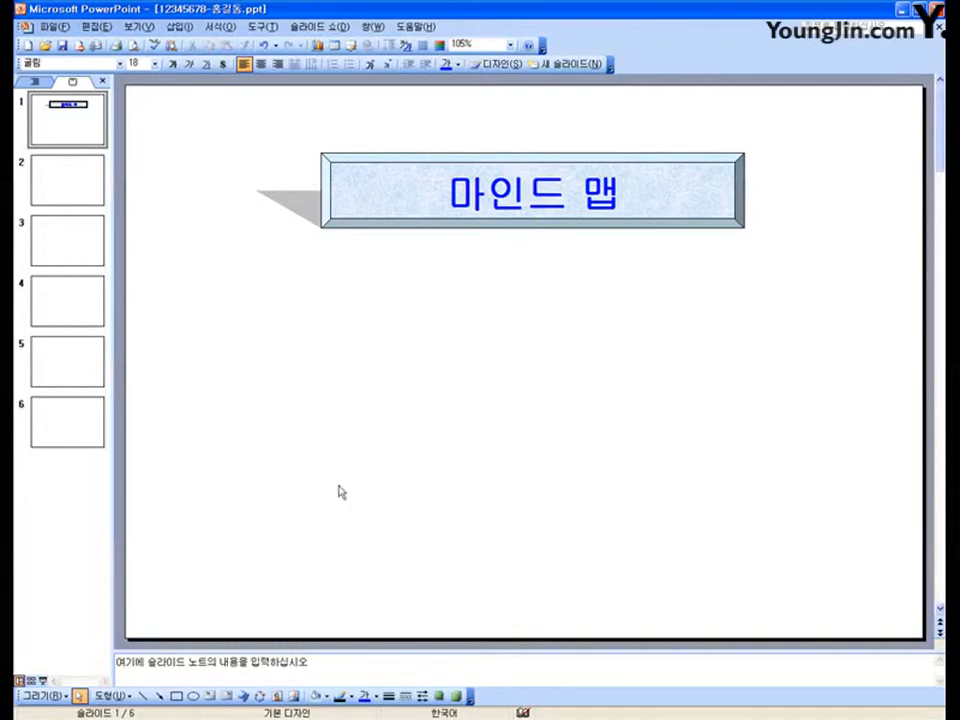
click(243, 696)
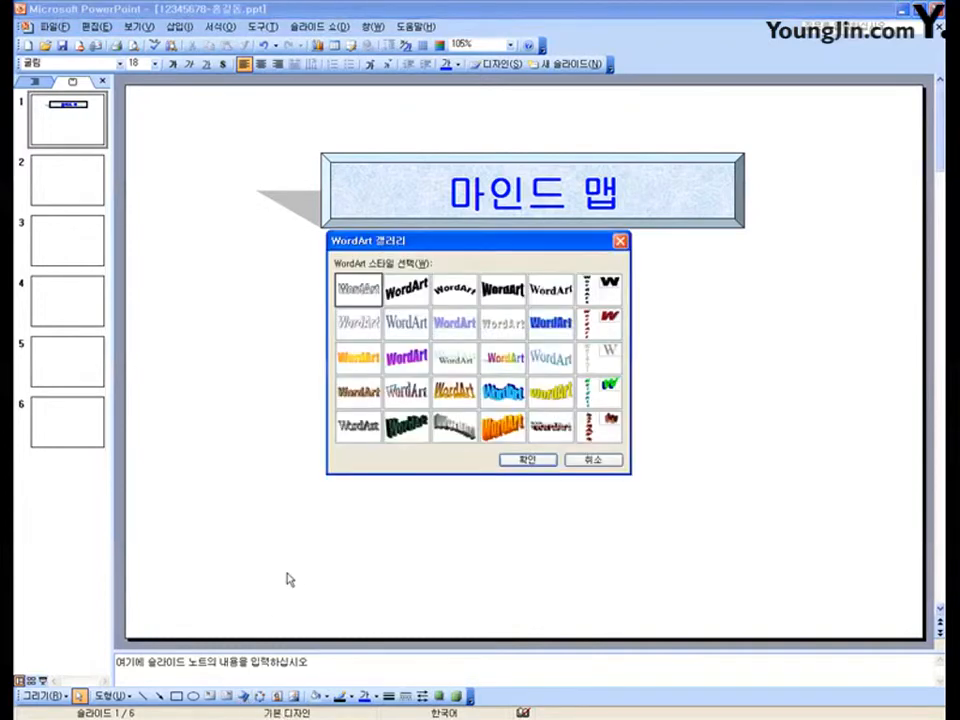
click(400, 298)
click(453, 302)
click(500, 301)
click(548, 300)
click(510, 298)
click(456, 300)
click(405, 301)
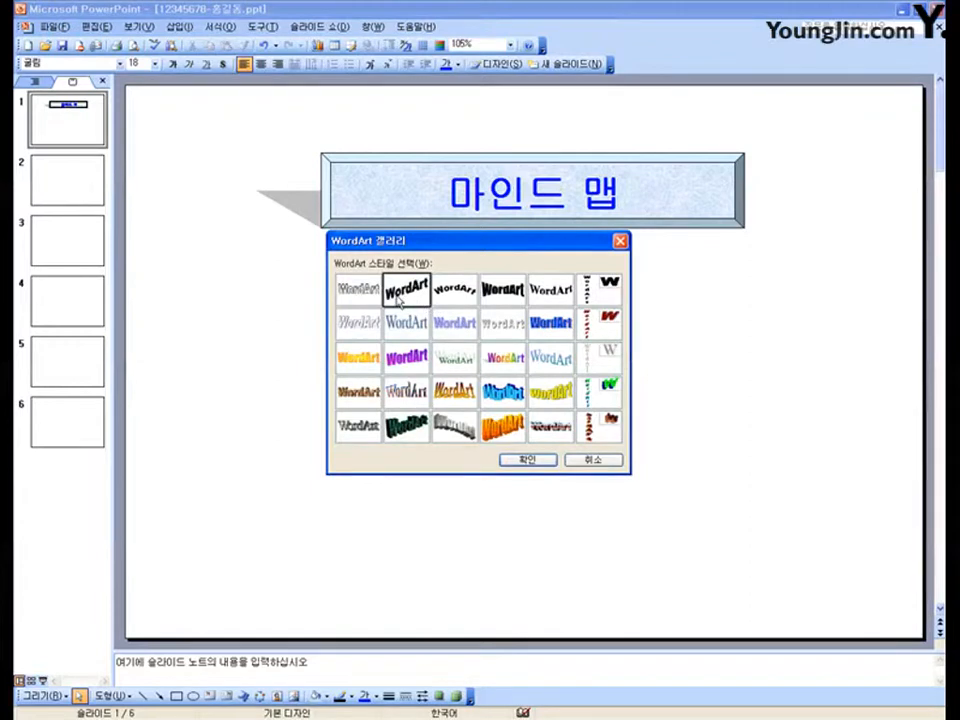
click(517, 462)
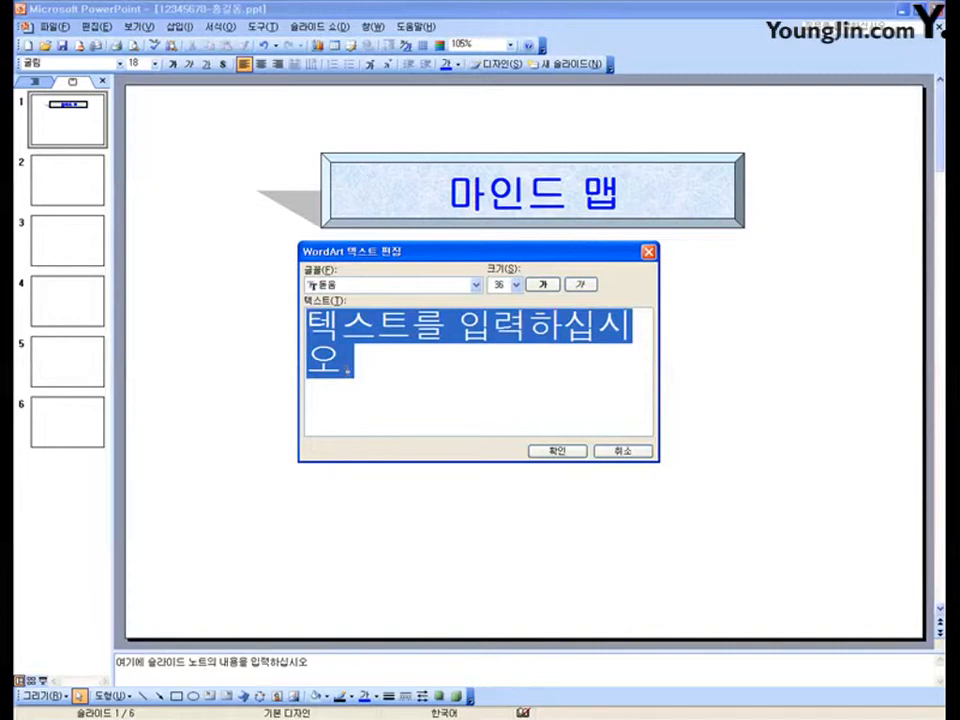
click(367, 368)
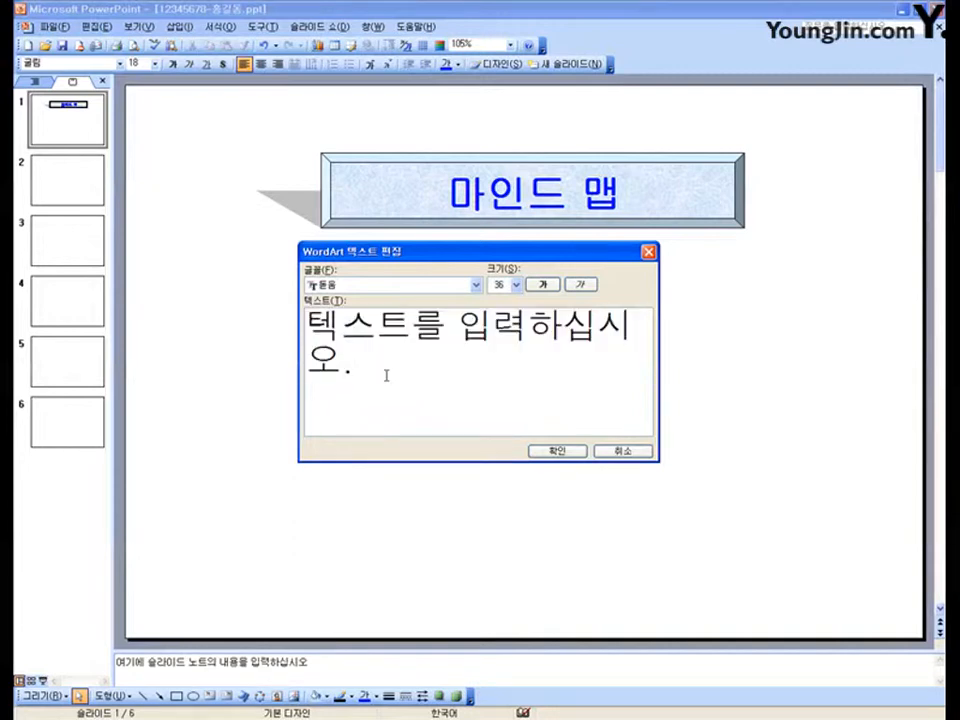
key(BackSpace)
key(BackSpace)
key(BackSpace)
key(BackSpace)
key(BackSpace)
key(BackSpace)
key(BackSpace)
key(BackSpace)
key(BackSpace)
key(BackSpace)
key(BackSpace)
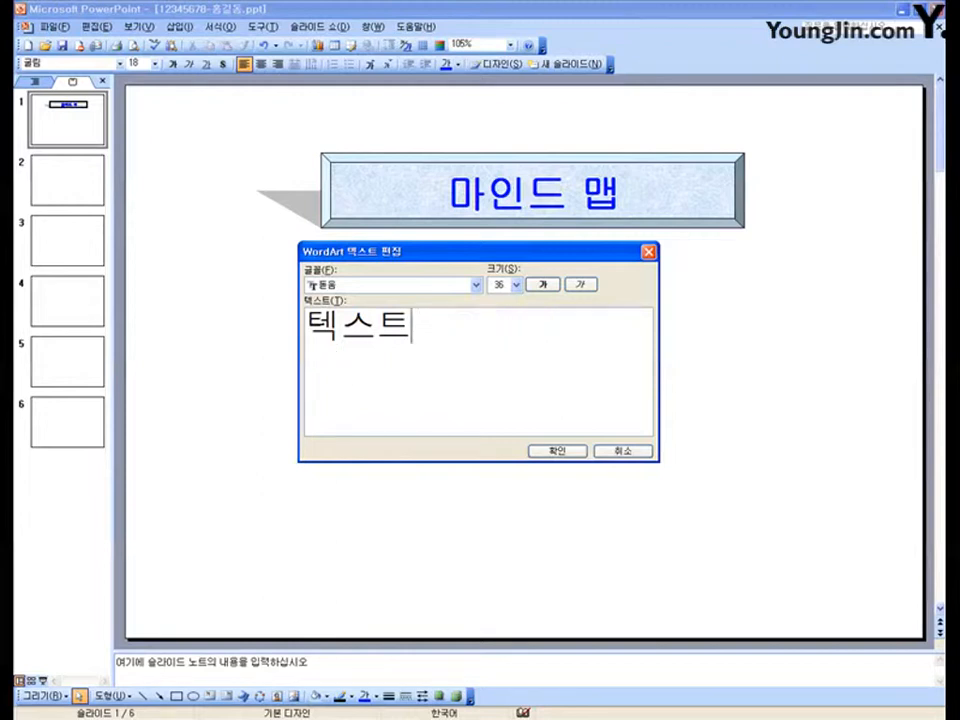
key(BackSpace)
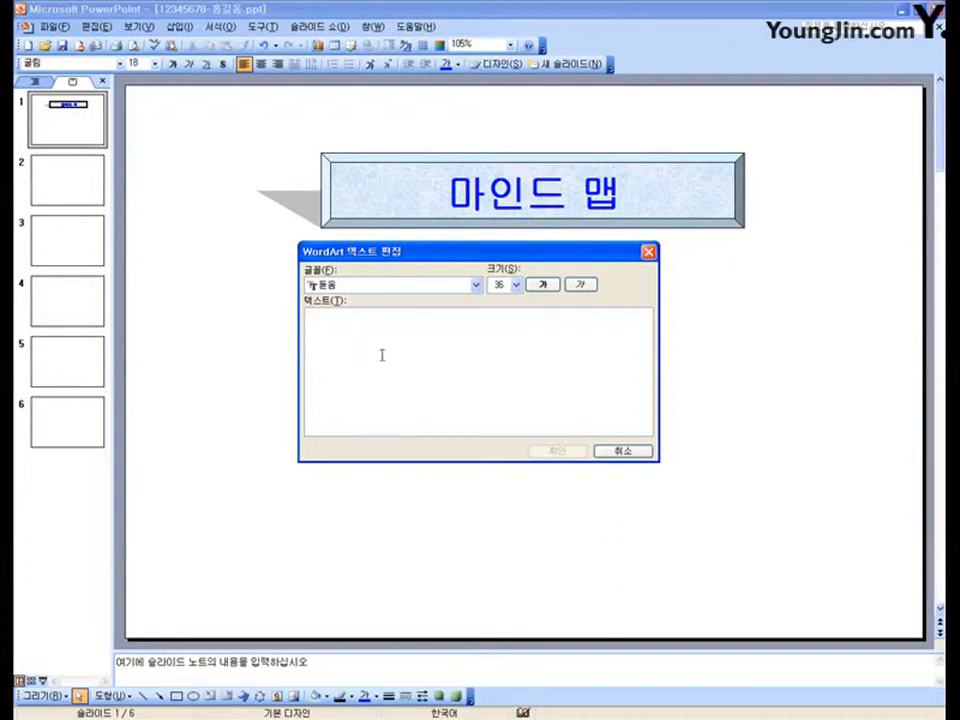
click(626, 452)
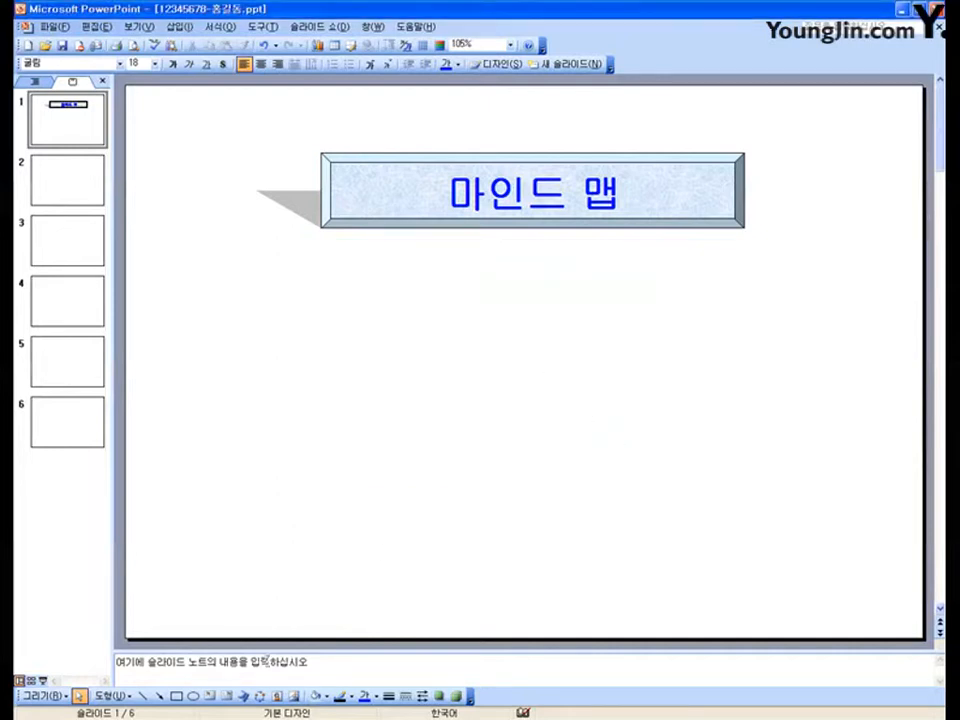
Start a WordArt in the upward-slanting black style of the gallery's first row and enter the text "Mind Map".
click(227, 696)
click(408, 300)
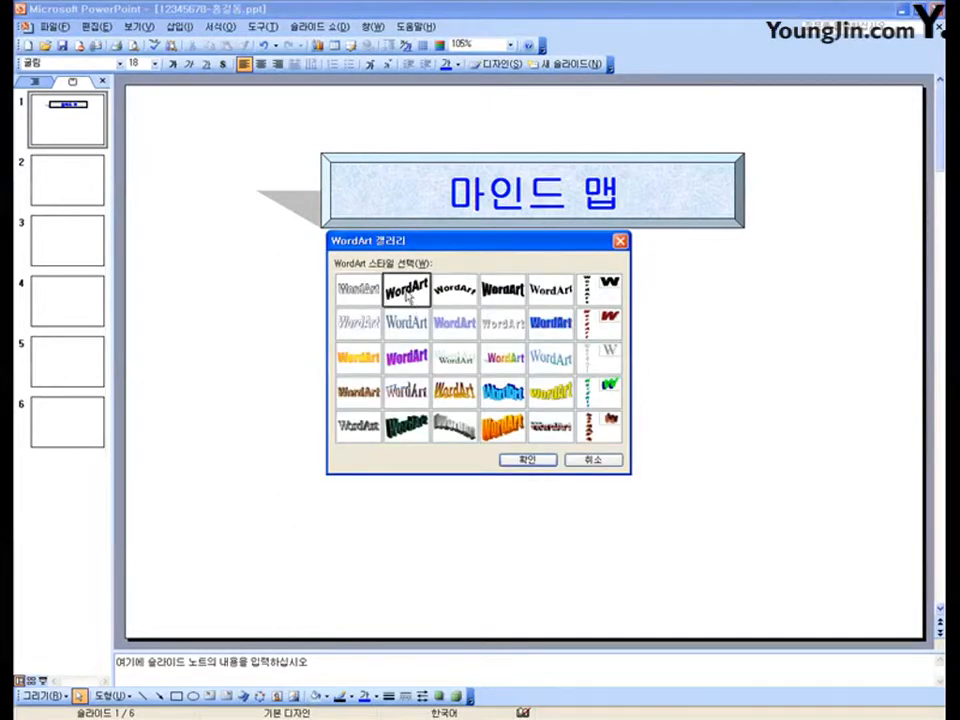
click(528, 460)
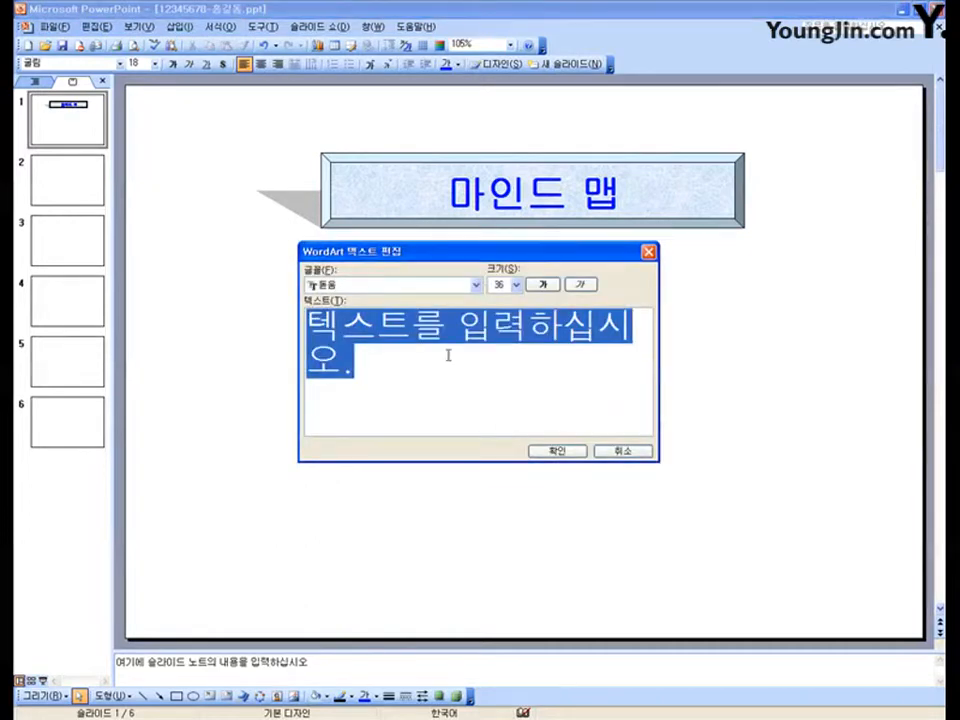
text(Mind Map)
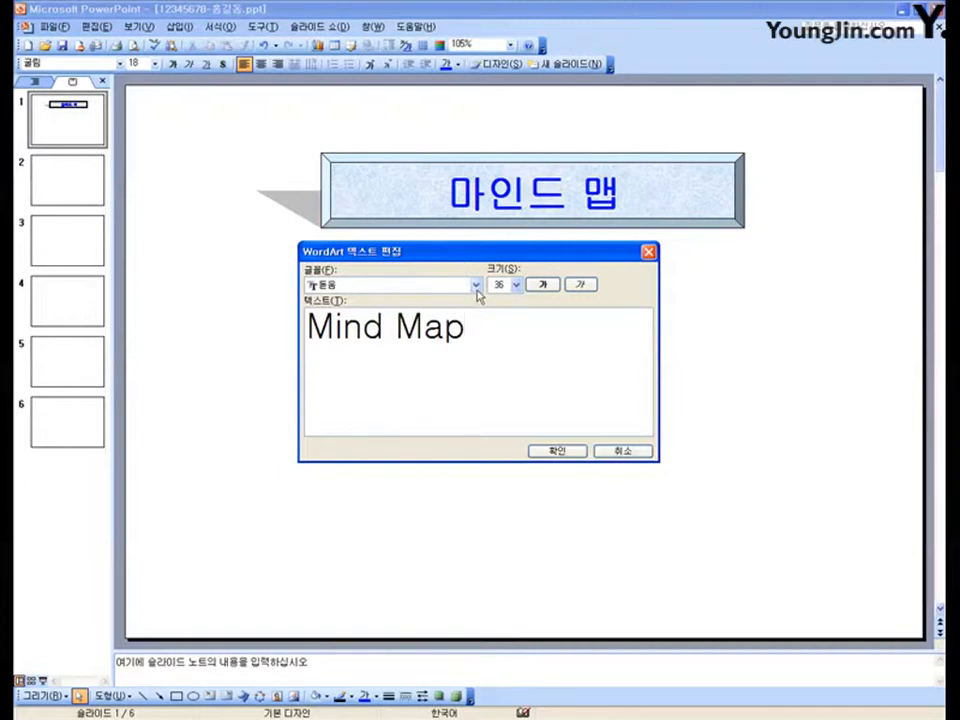
Set the WordArt text to the 굴림 font at size 40 and insert it on slide 1.
click(476, 285)
click(476, 302)
click(476, 302)
click(476, 302)
click(437, 301)
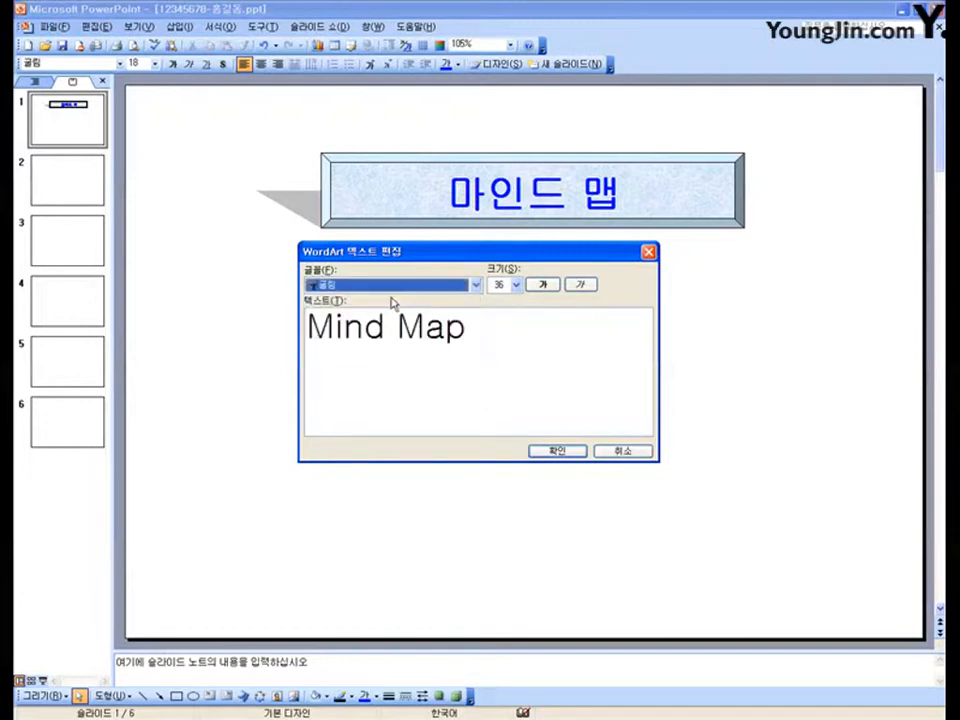
click(516, 285)
click(521, 366)
click(499, 365)
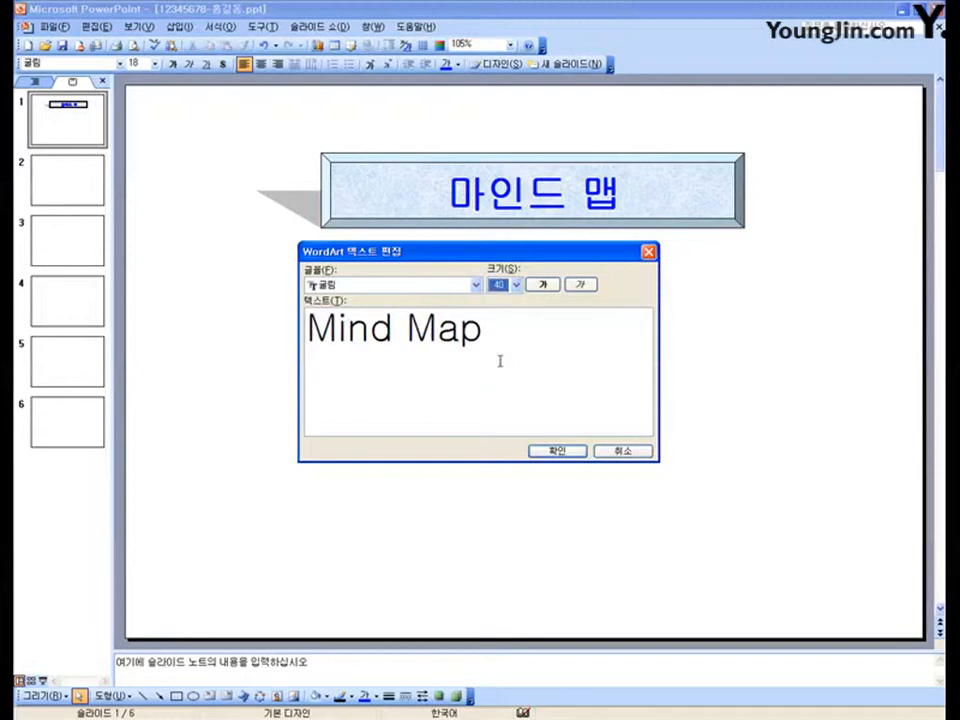
click(543, 450)
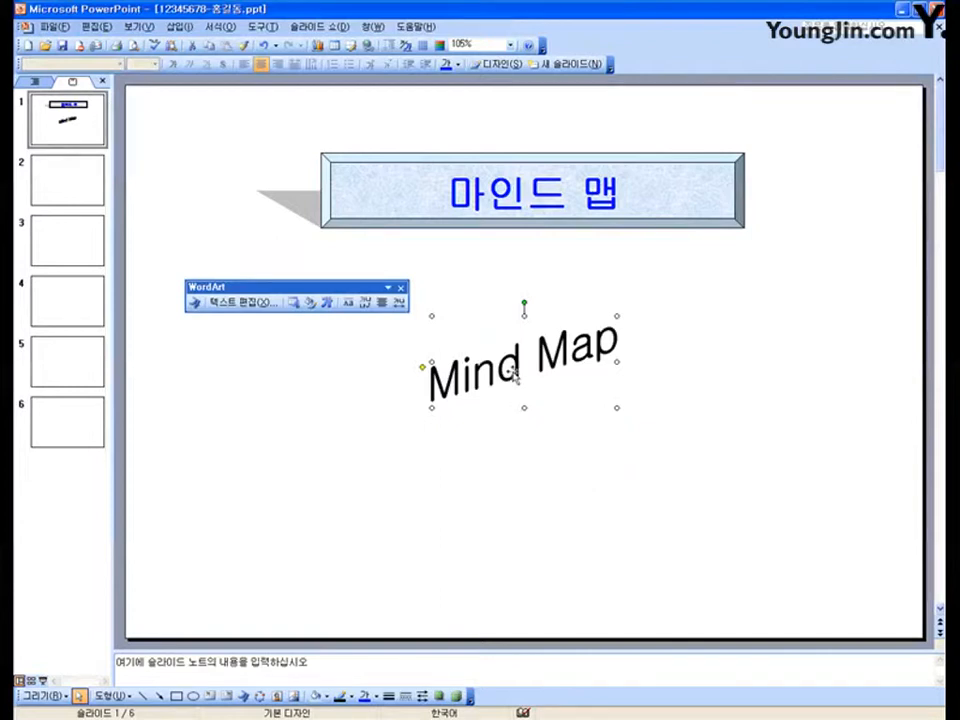
Move the Mind Map WordArt slightly up towards the title box and keep it selected.
drag(514, 371, 519, 358)
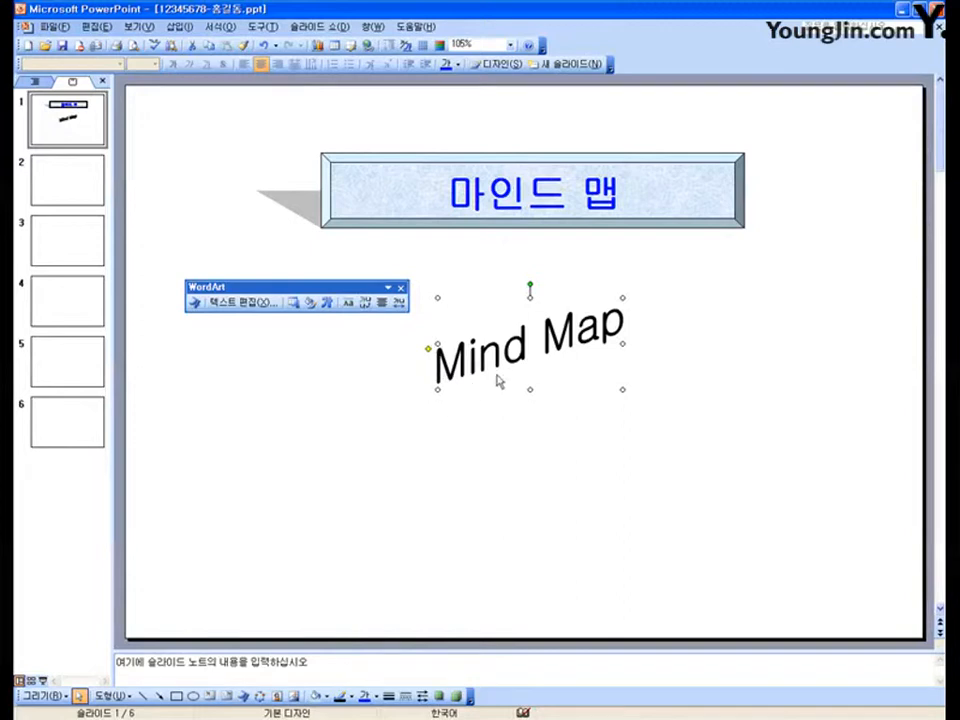
drag(575, 349, 612, 347)
click(605, 328)
Change the WordArt's shape to an upward chevron and steepen its bend with the adjustment handle.
click(327, 303)
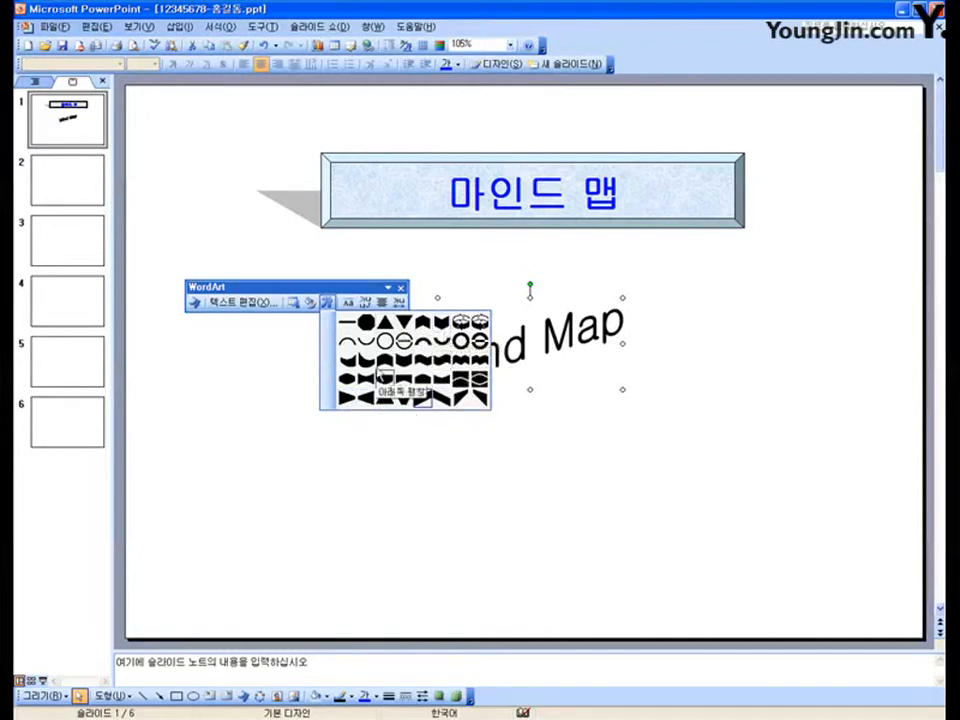
click(421, 329)
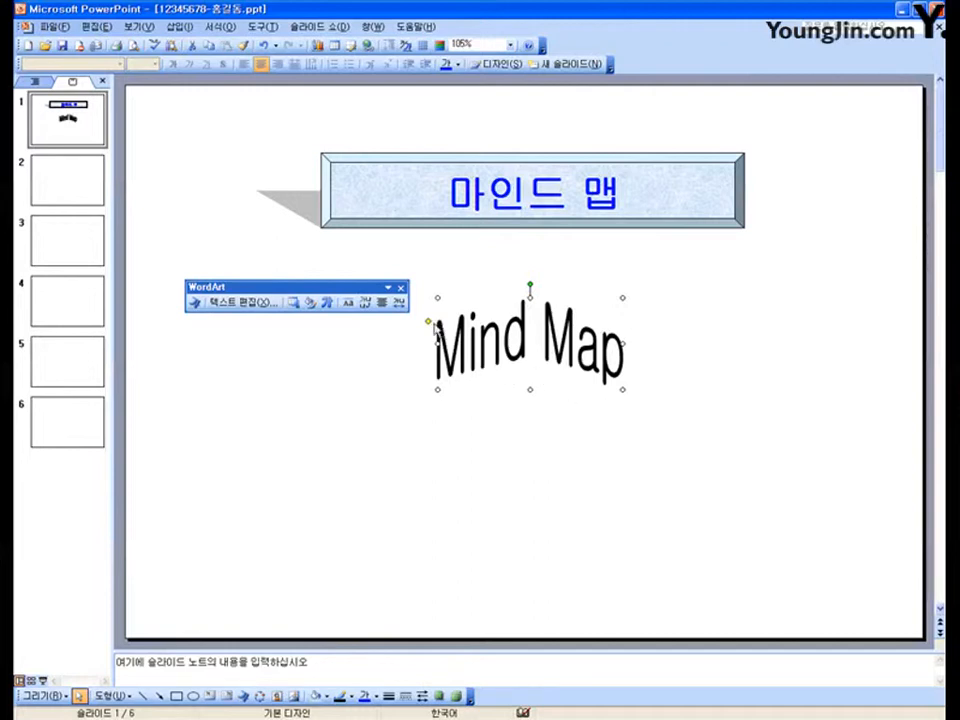
drag(428, 323, 428, 344)
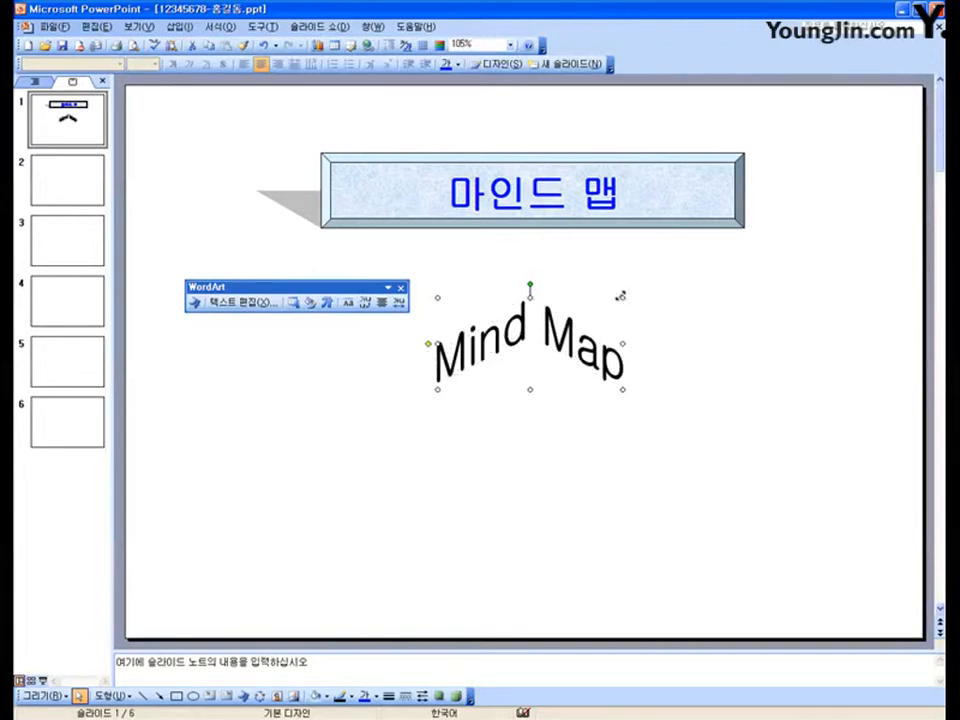
Enlarge the Mind Map WordArt from its upper-right corner, shift it left beneath the title box, and dismiss the WordArt tools.
drag(624, 296, 698, 280)
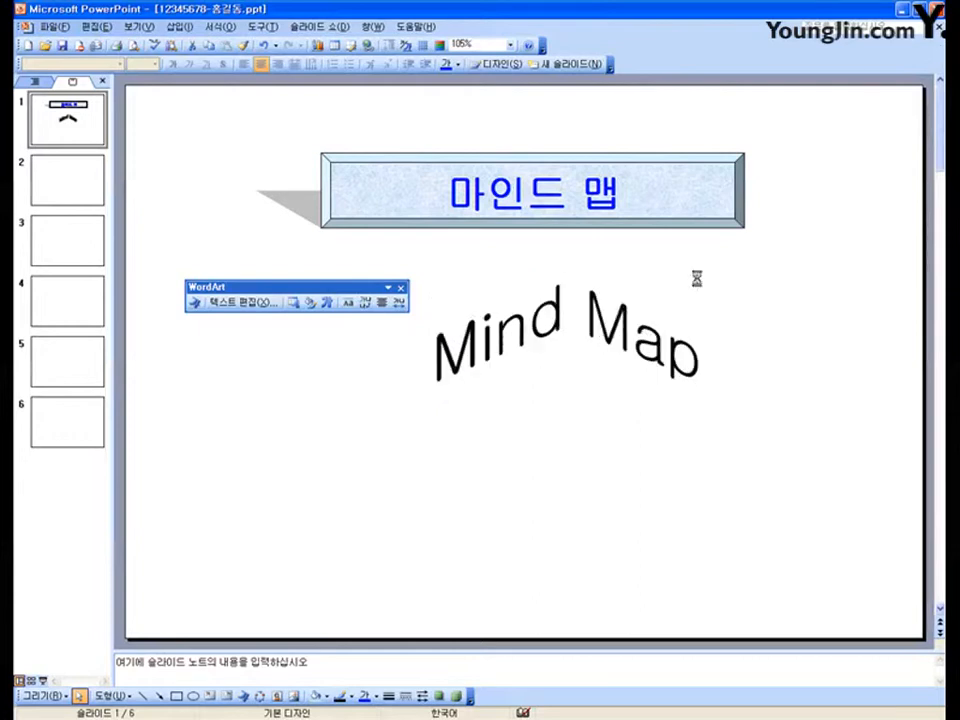
drag(605, 322, 588, 322)
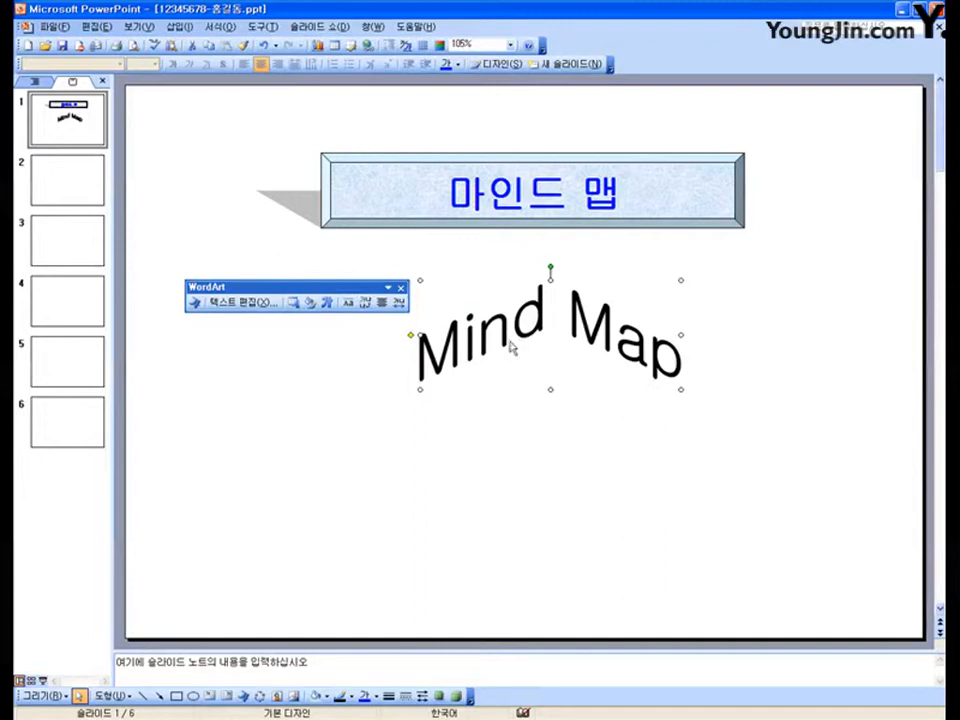
click(401, 289)
click(427, 463)
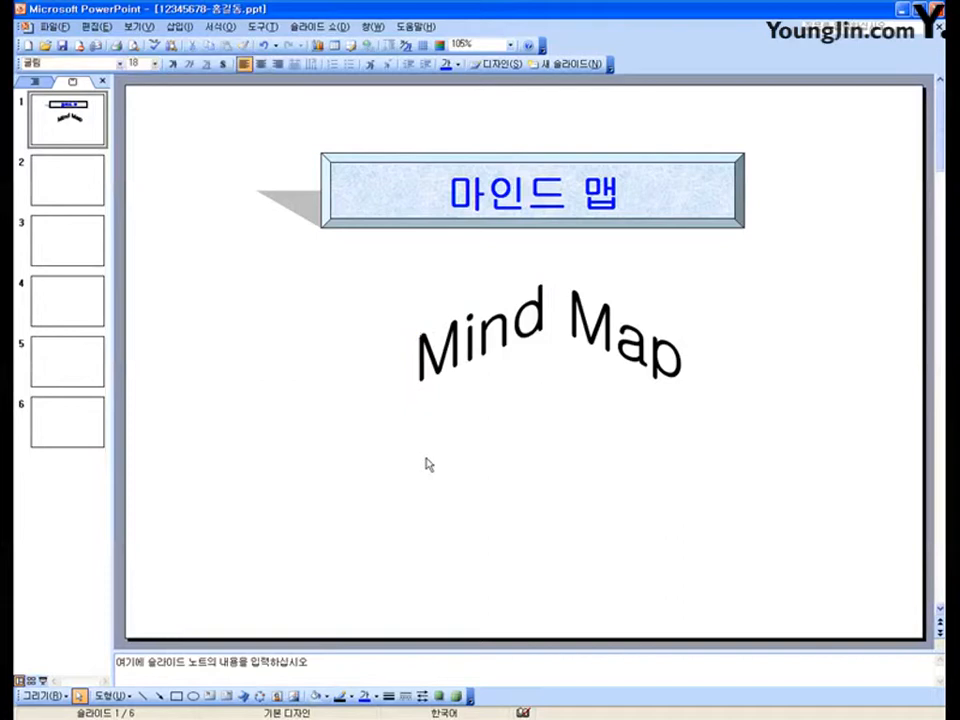
Select the Mind Map WordArt and turn the display of the WordArt tools back on.
click(440, 367)
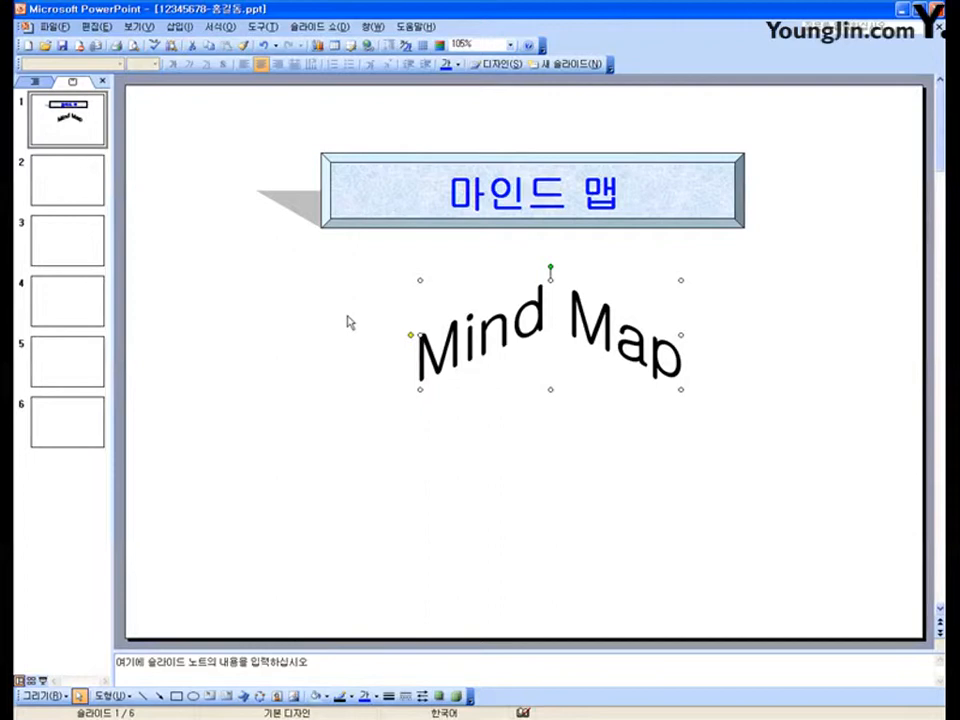
right_click(596, 45)
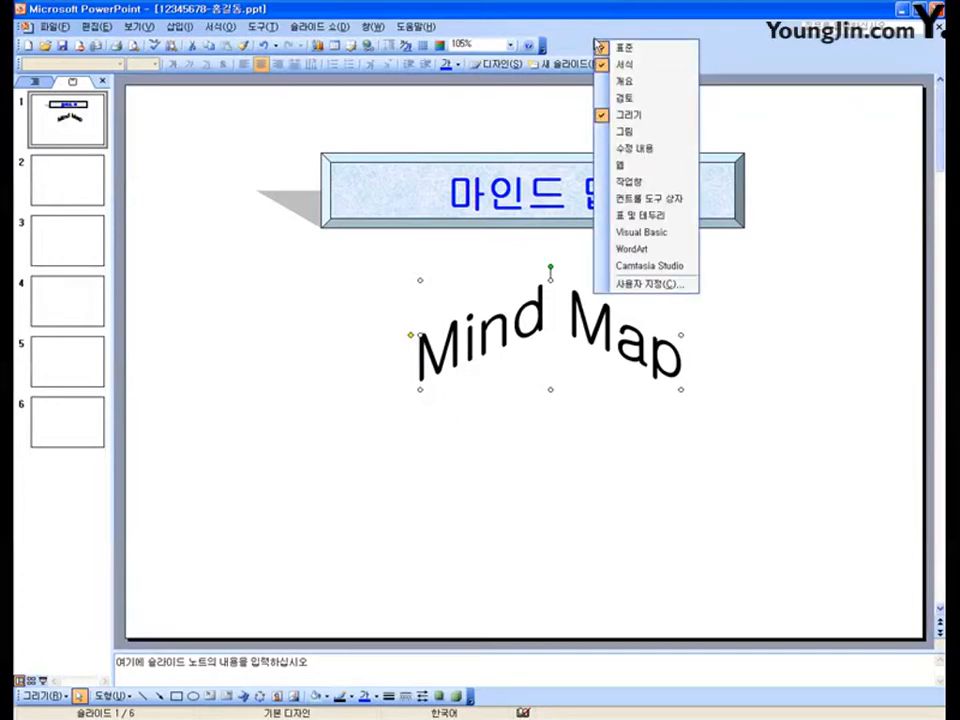
click(612, 250)
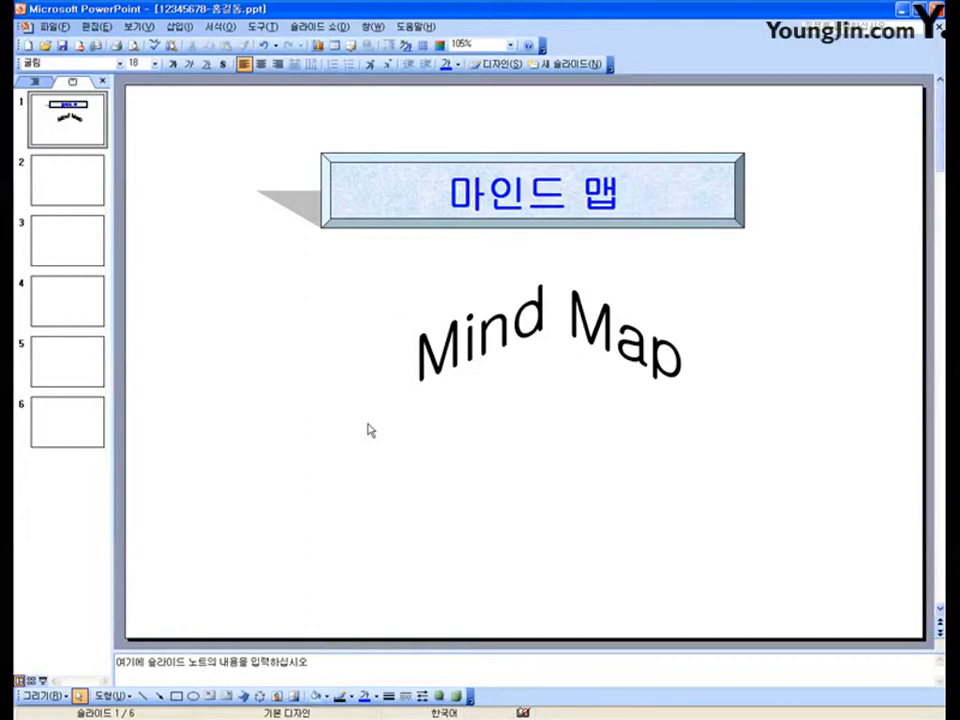
Draw a hexagon centred below the Mind Map WordArt and make its slanted side points shallower with the adjustment handle.
click(112, 697)
mouse_move(185, 578)
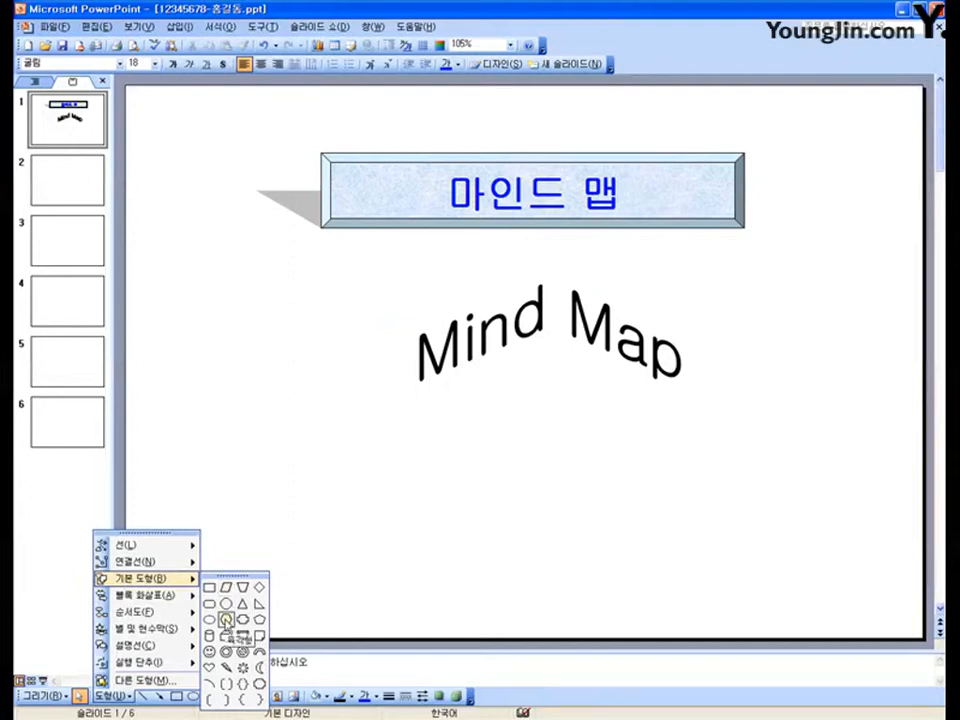
click(224, 619)
drag(470, 404, 628, 506)
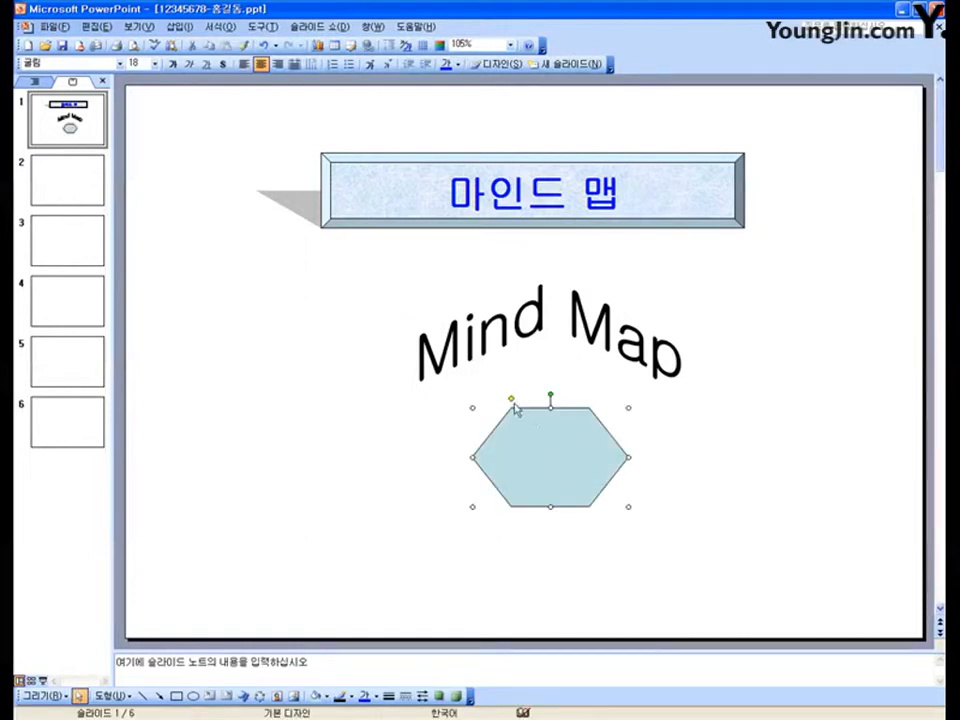
drag(512, 401, 498, 401)
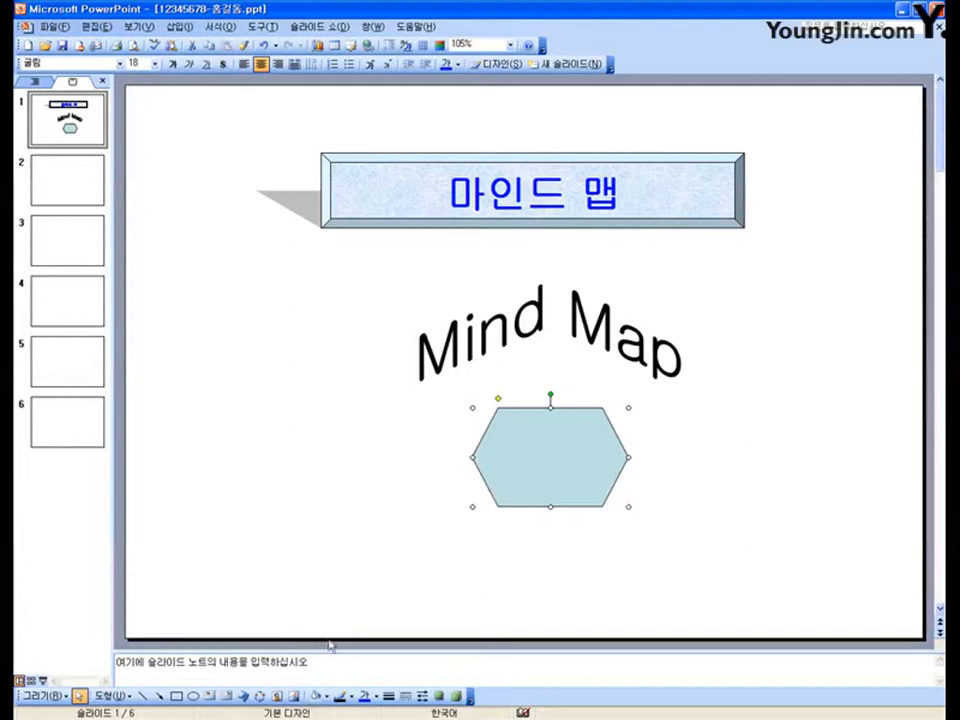
Fill the hexagon with the picture 그림2.bmp from the Picture folder inside ITQ in 내 문서.
click(327, 697)
click(355, 677)
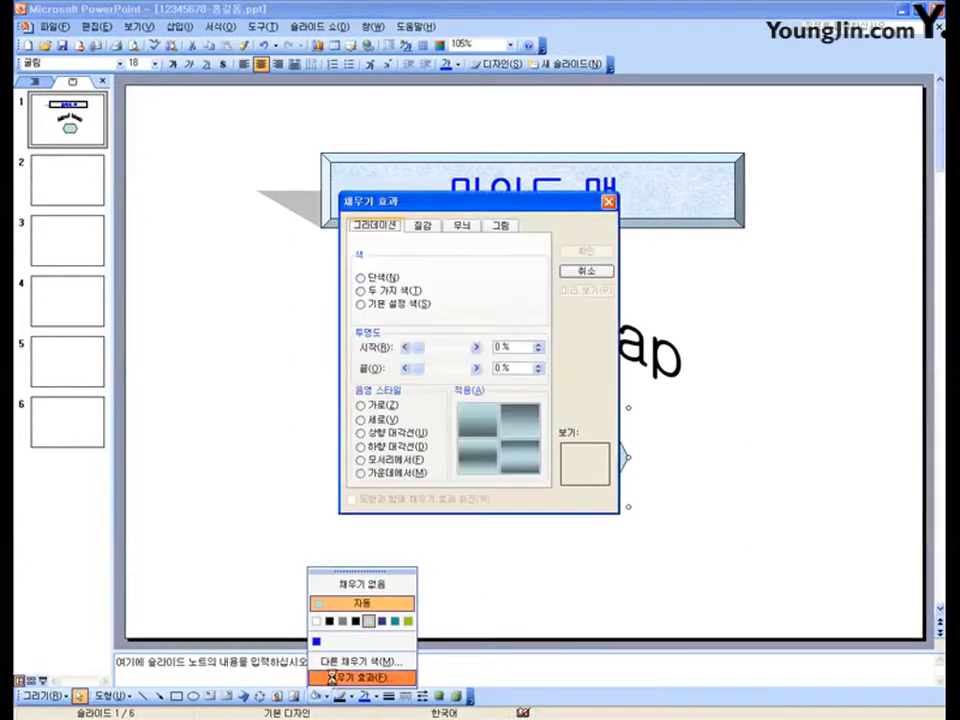
click(499, 225)
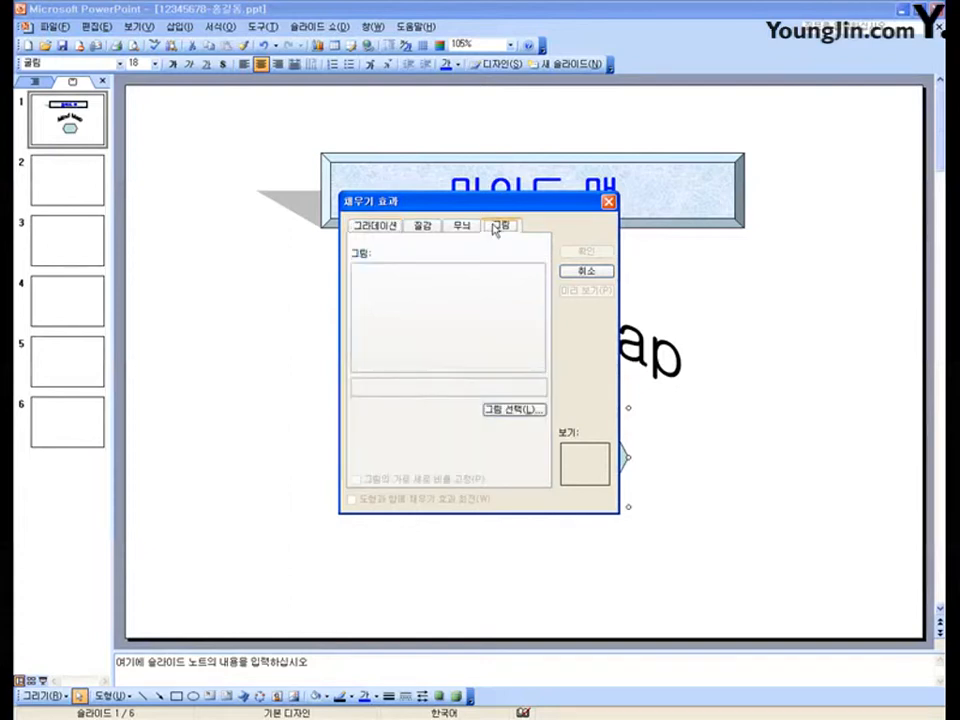
click(499, 412)
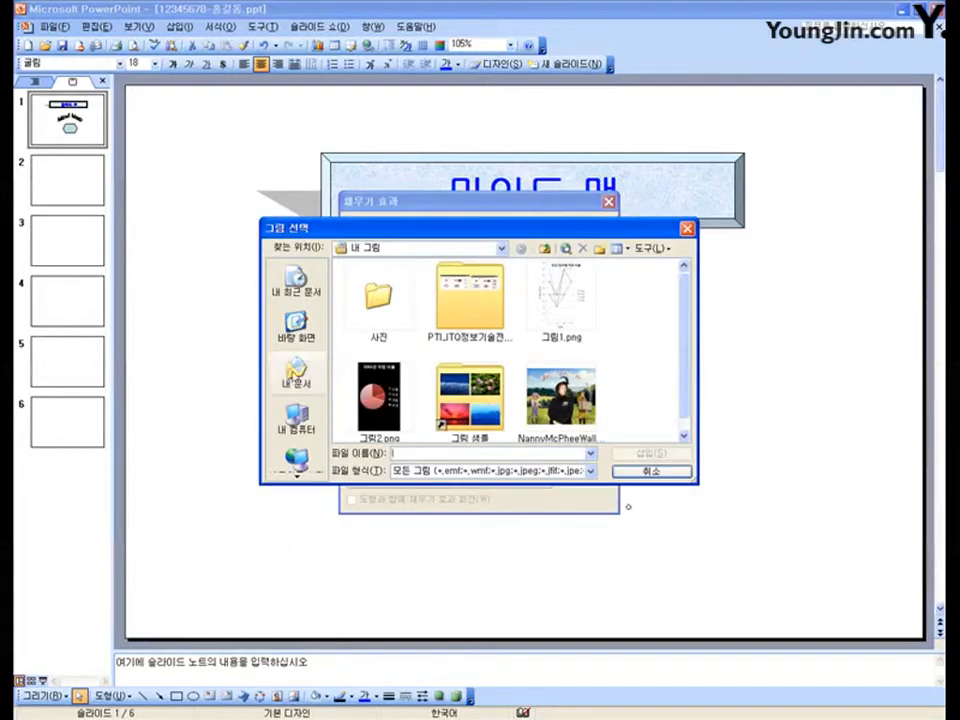
click(295, 378)
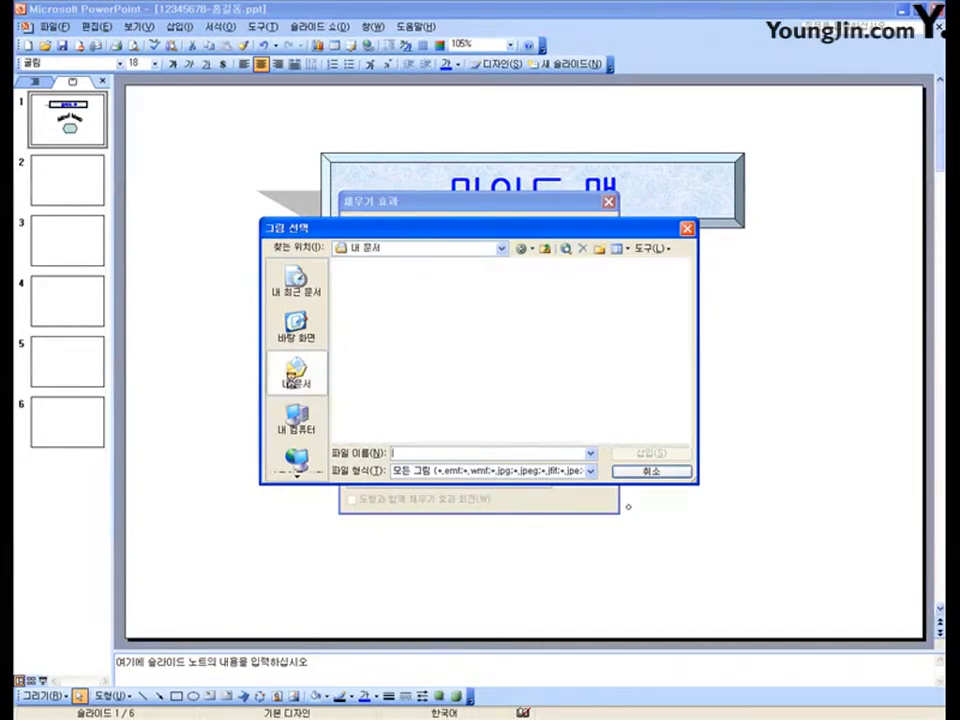
drag(686, 313, 677, 411)
click(367, 363)
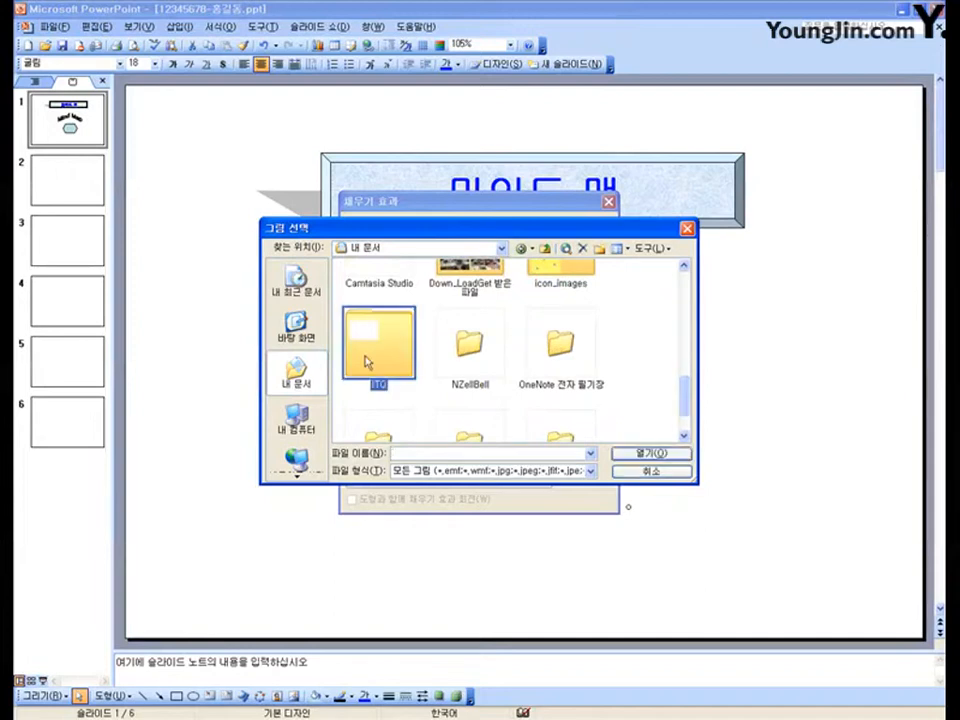
double_click(367, 360)
double_click(382, 325)
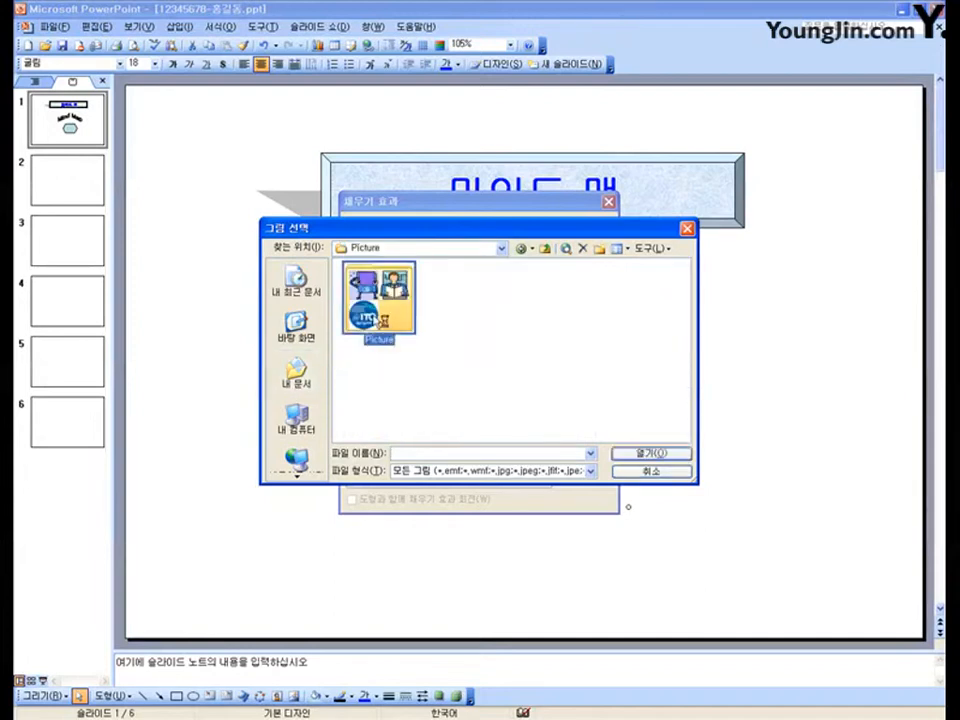
click(460, 338)
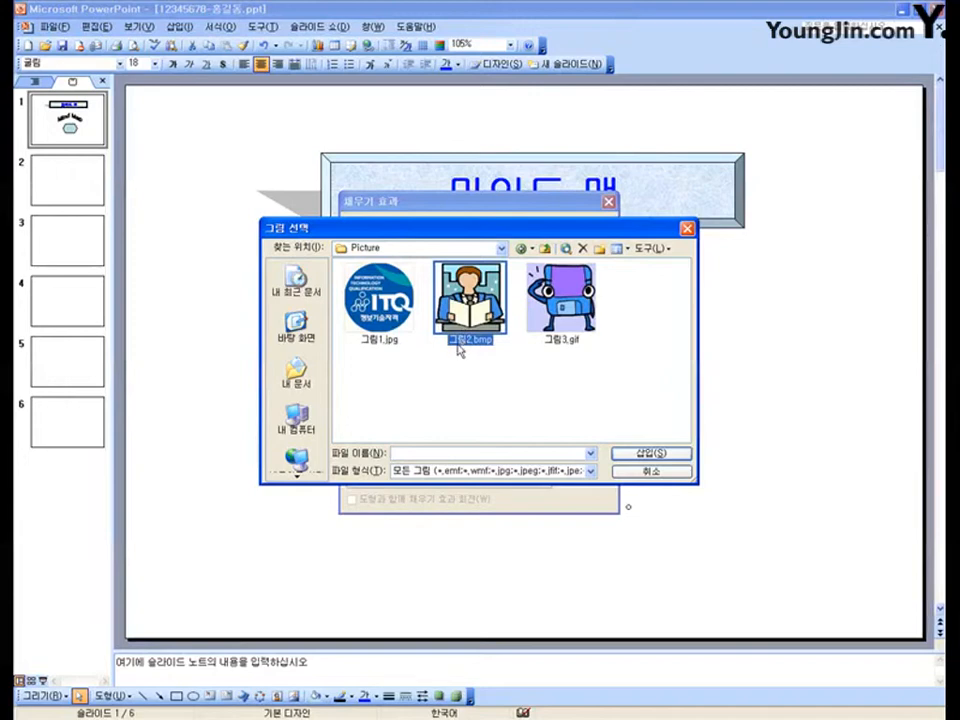
click(626, 453)
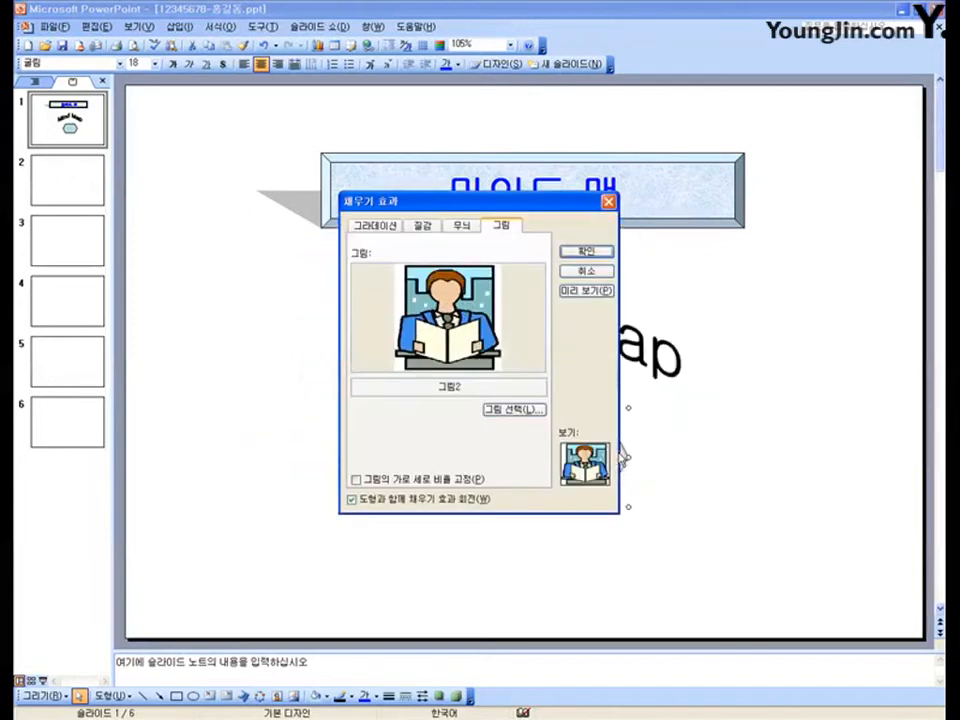
click(587, 251)
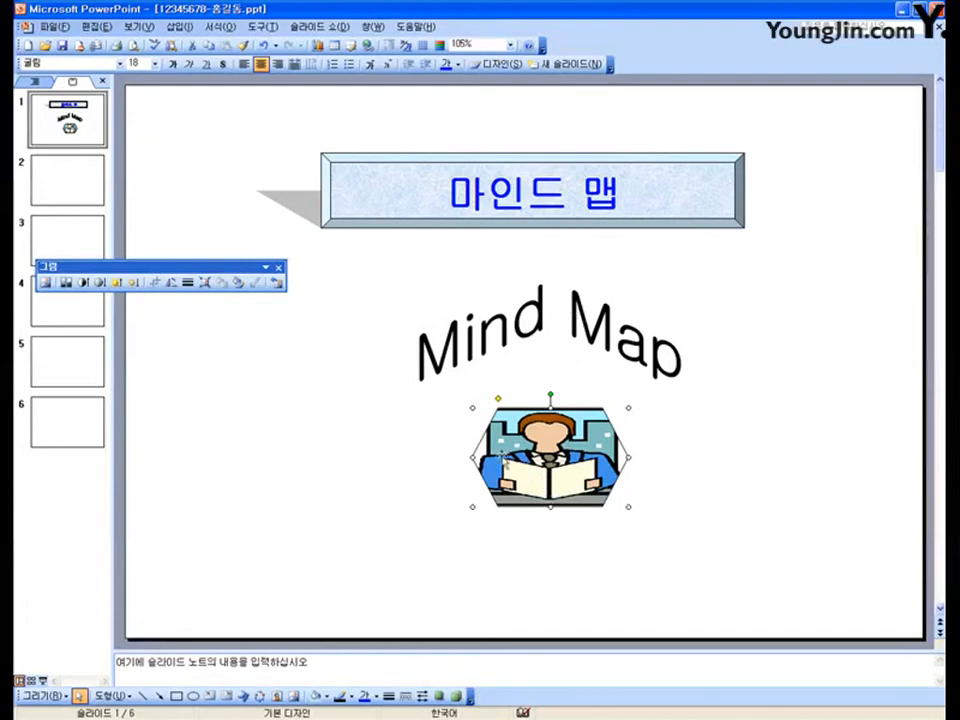
Give the hexagon the same left-slanting perspective shadow as the title box, shrink it slightly from its upper-left corner, and deselect it.
click(439, 695)
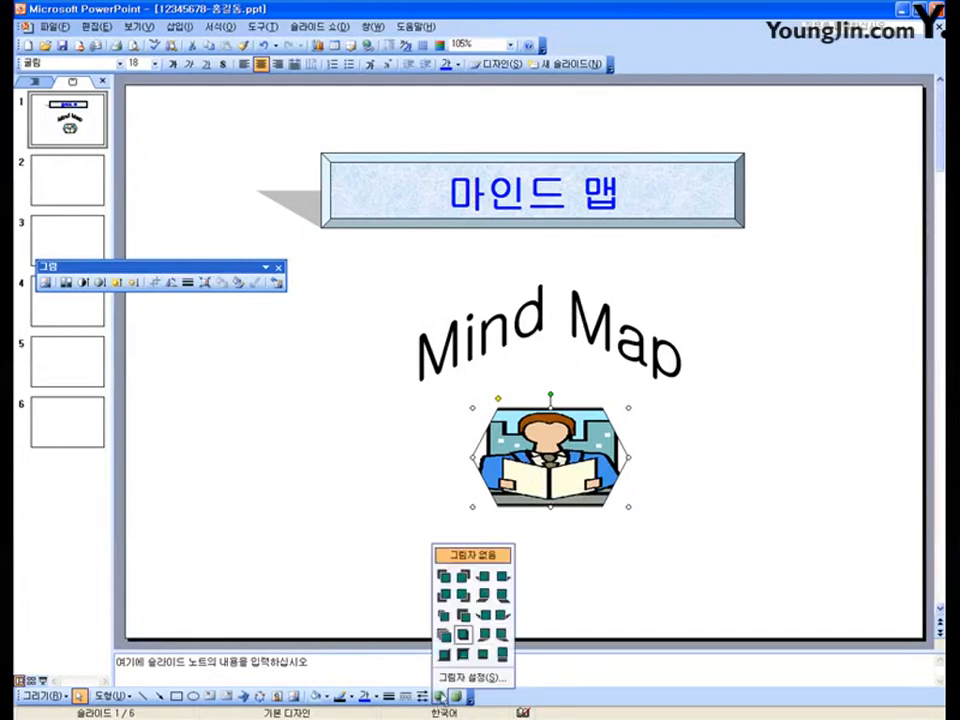
click(484, 614)
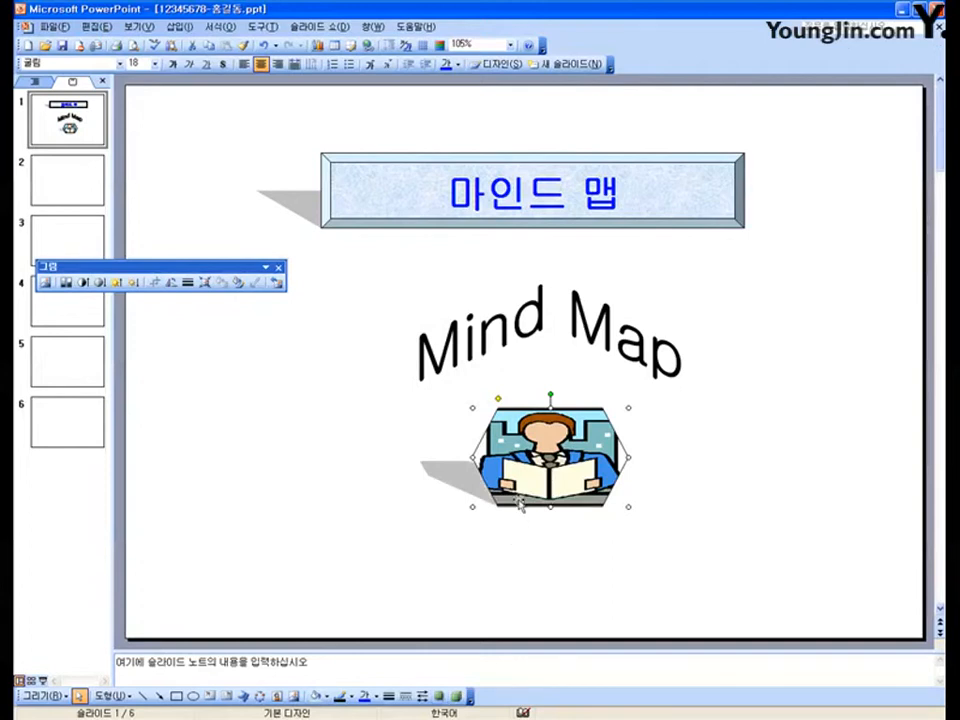
drag(472, 407, 489, 413)
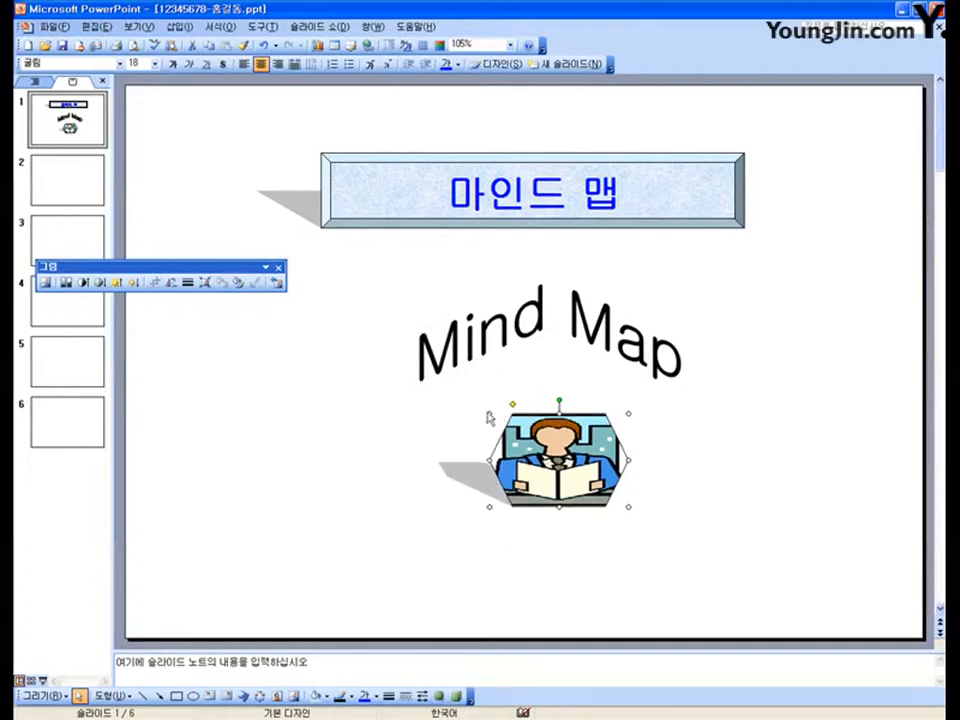
click(516, 569)
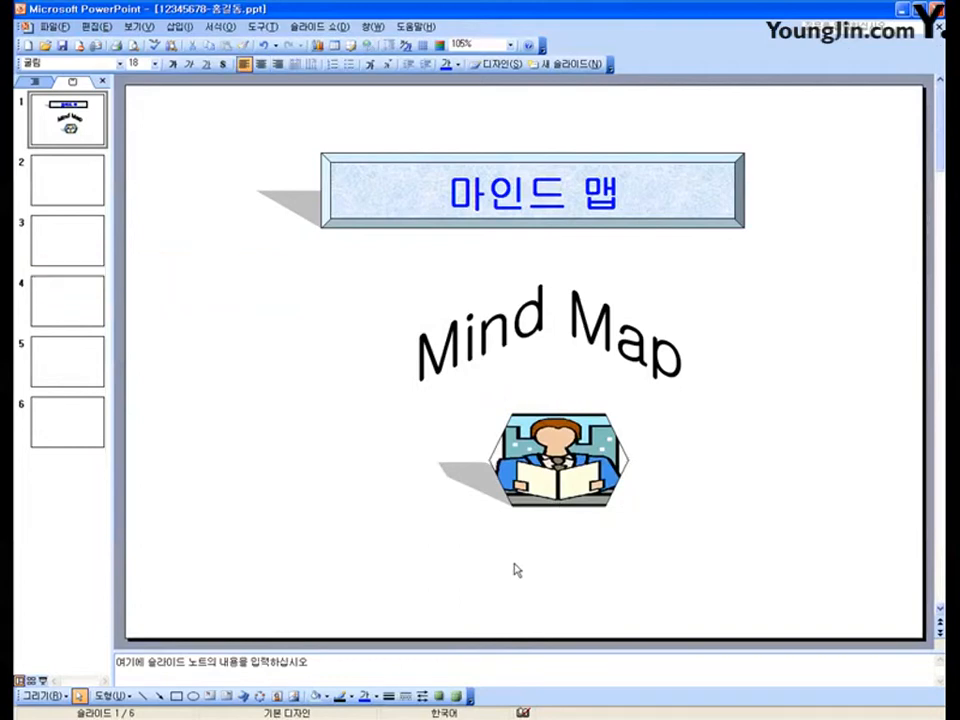
Start the slide show from slide 1 and switch the pointer to the felt-tip pen (사인펜).
key(F5)
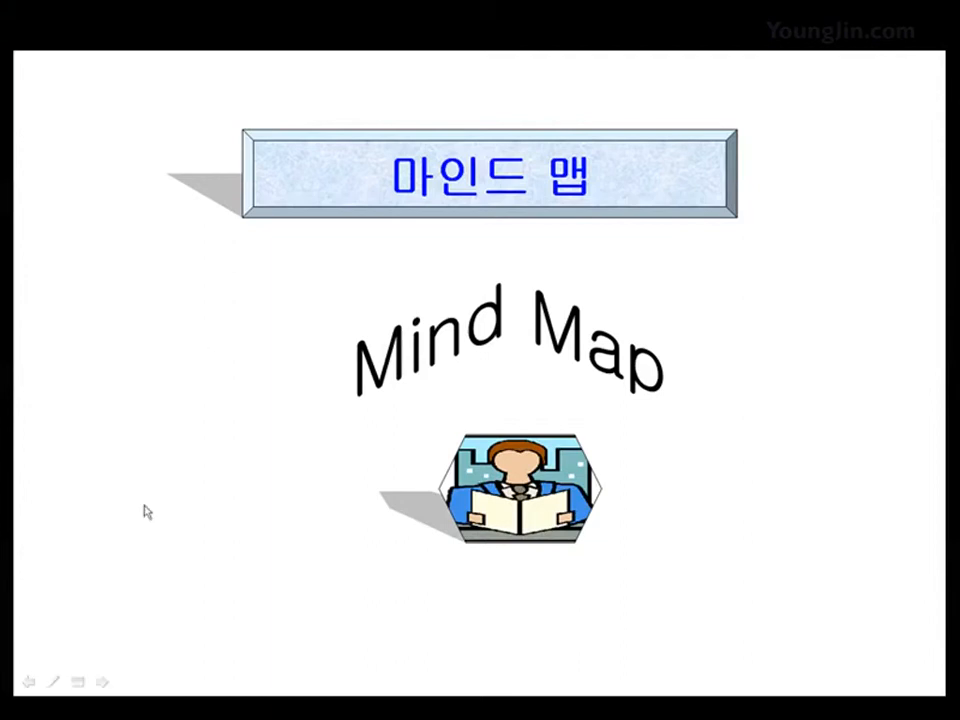
click(53, 683)
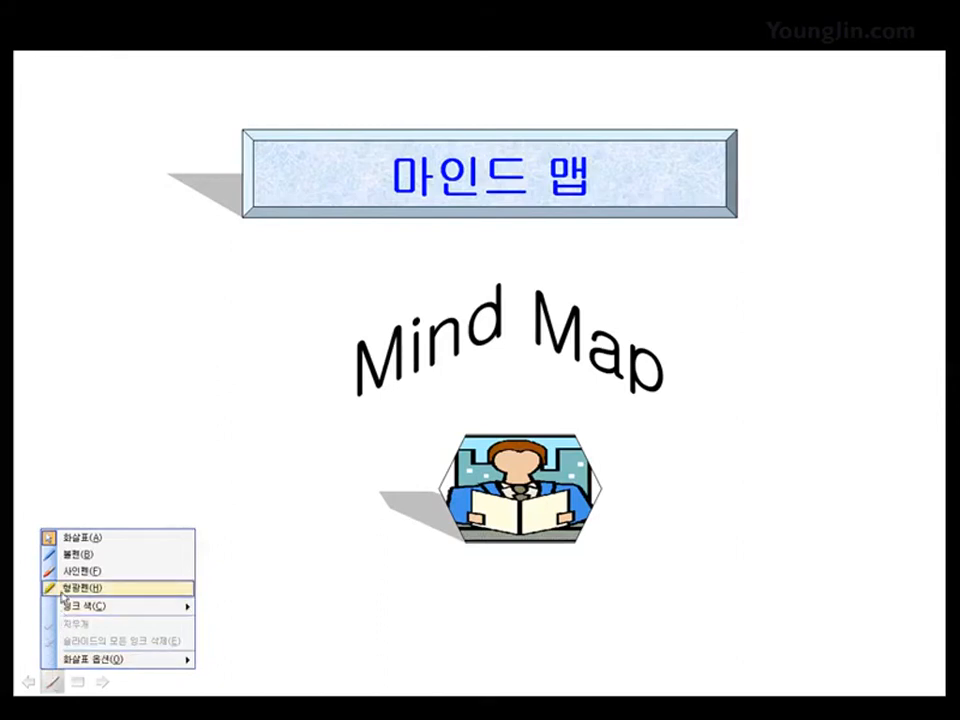
click(72, 574)
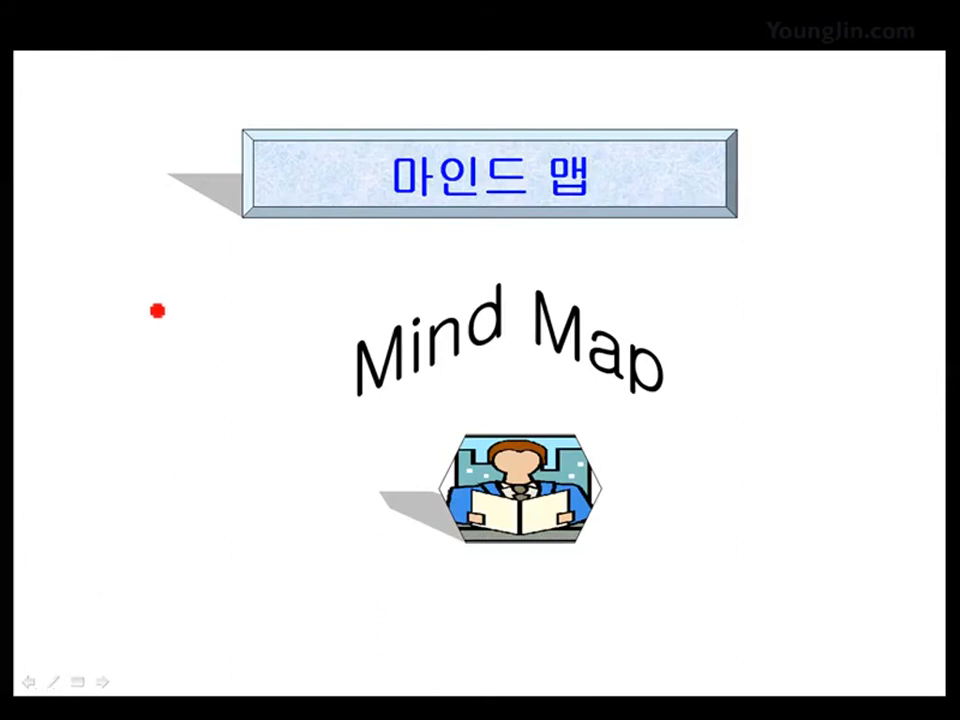